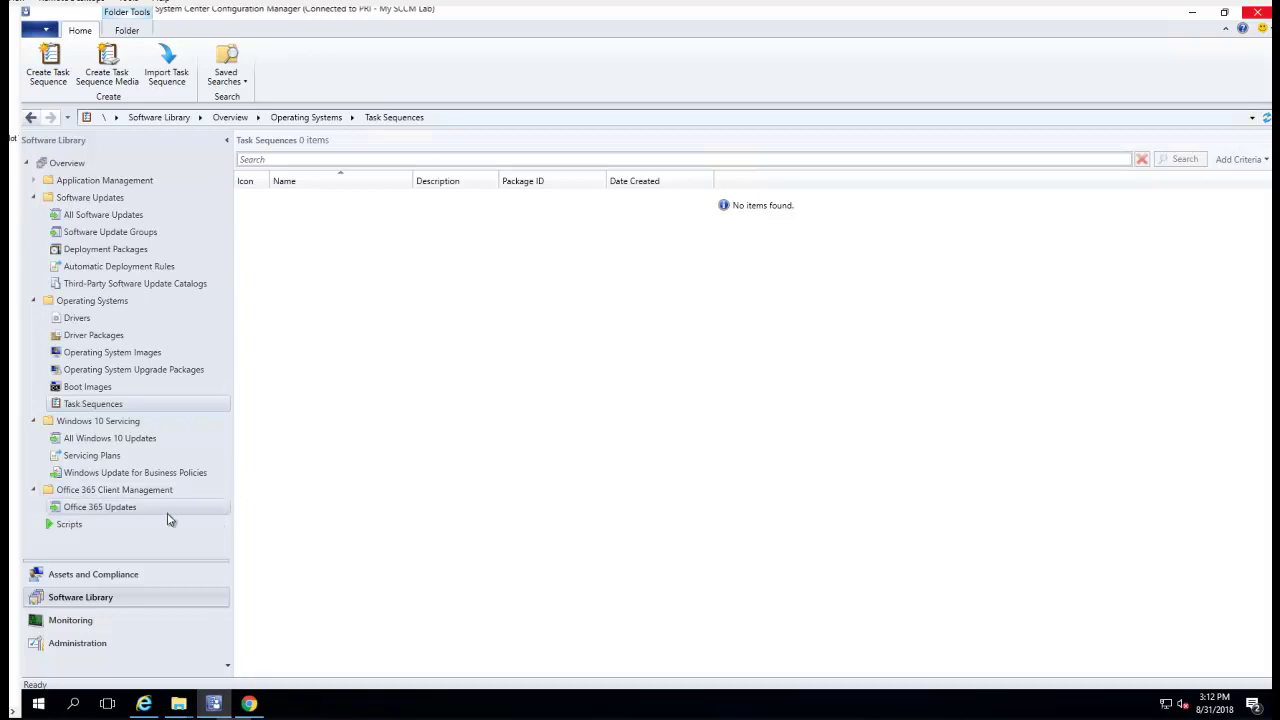
Return from Administration to Software Library and bring up the Task Sequences context menu
{"action": "left_click", "coordinate": [106, 641]}
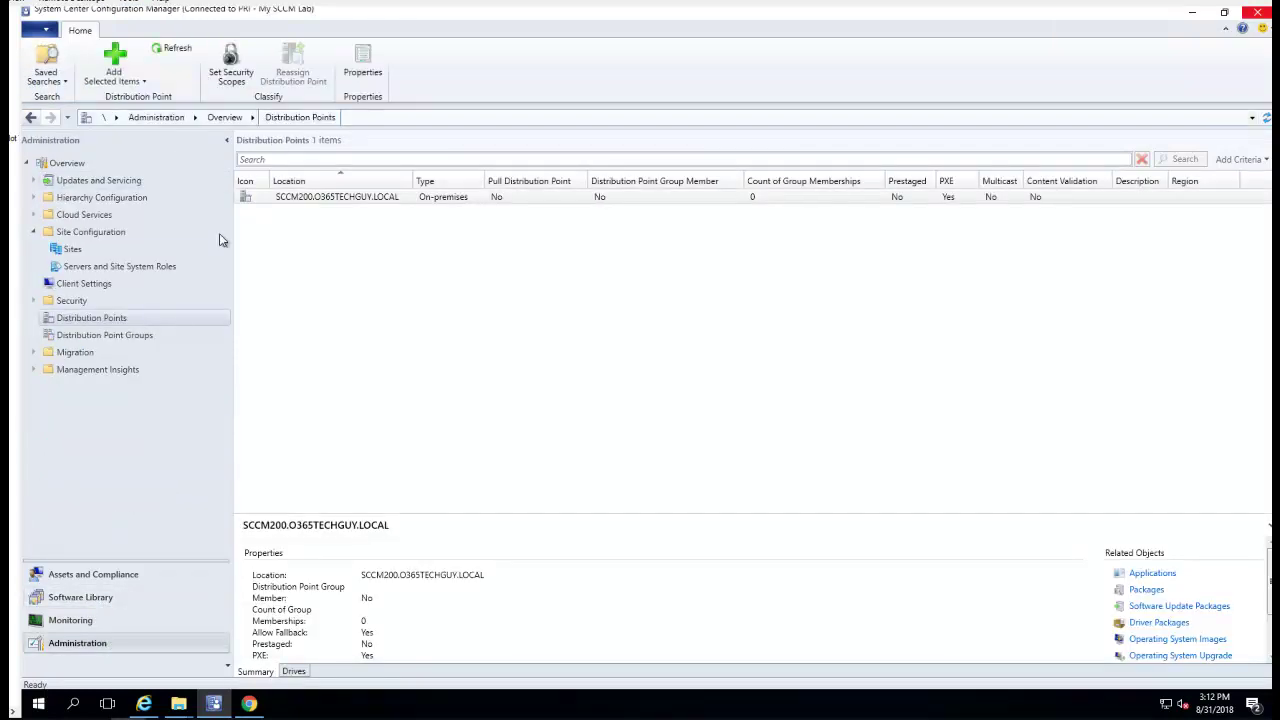
{"action": "left_click", "coordinate": [104, 600]}
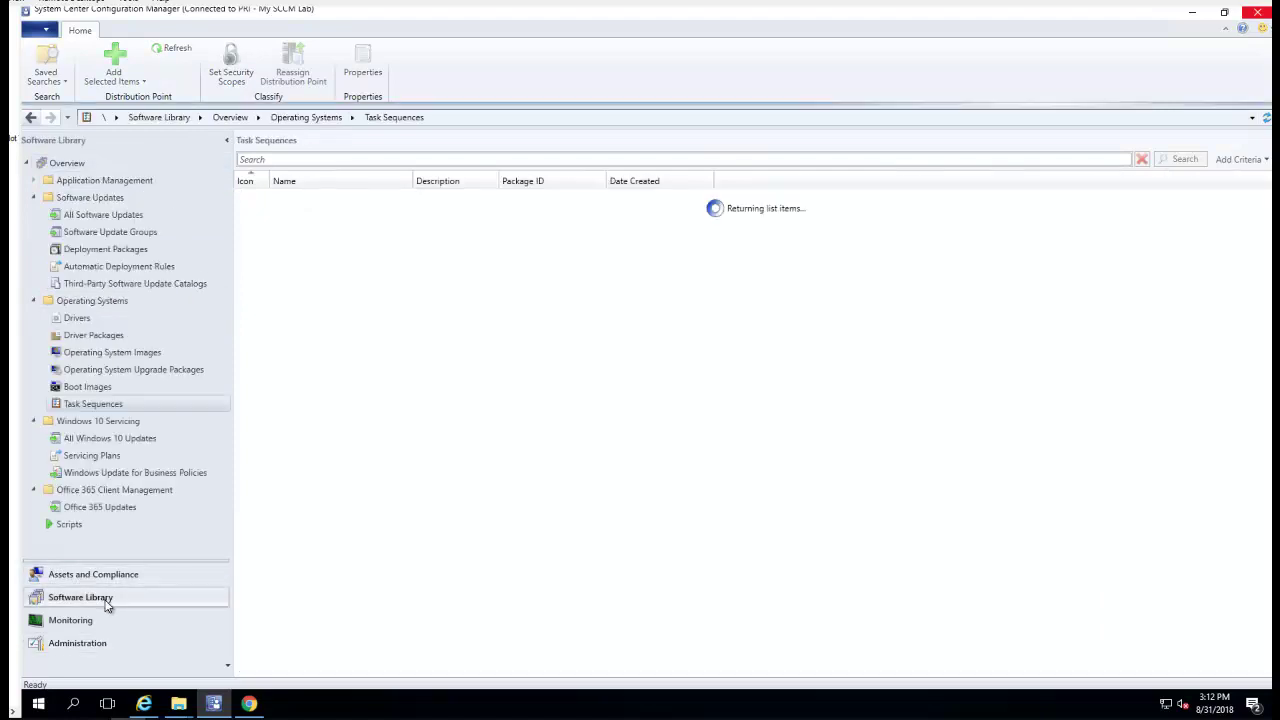
{"action": "right_click", "coordinate": [108, 406]}
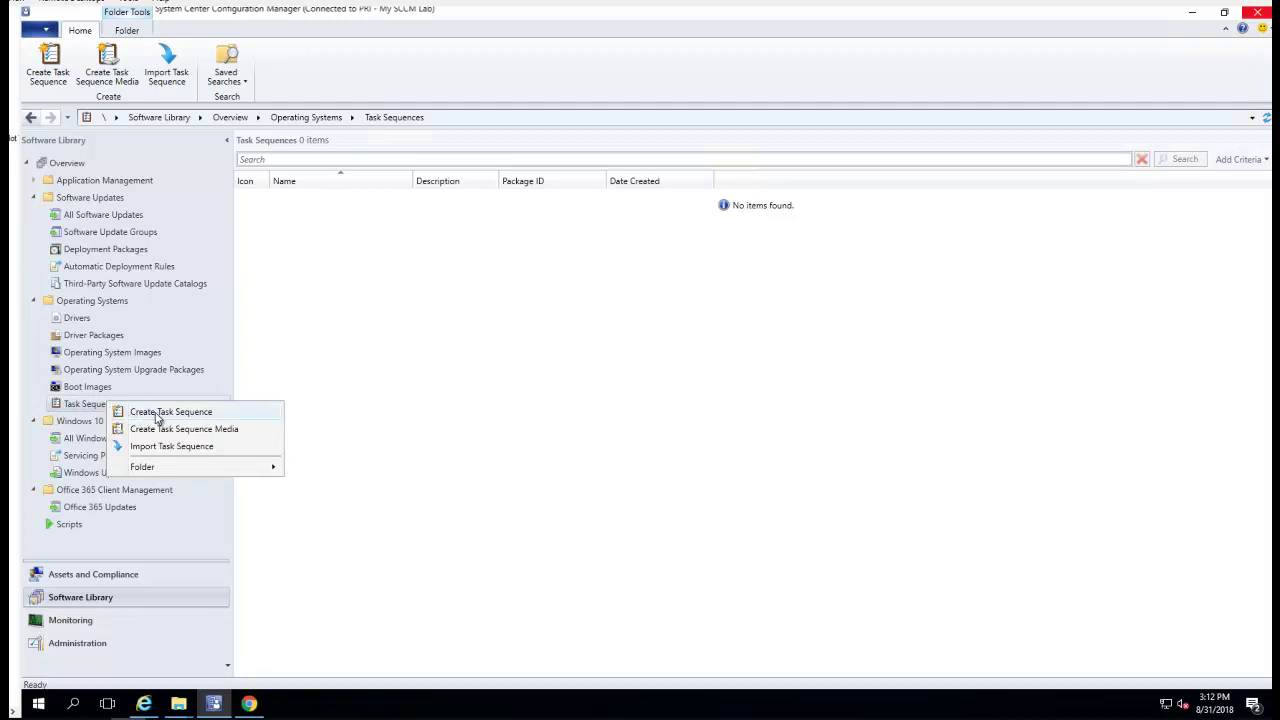
Start an image-based task sequence named 'Task Sequence Test 1.0' using the x64 10.0.17134.1 boot image
{"action": "left_click", "coordinate": [165, 412]}
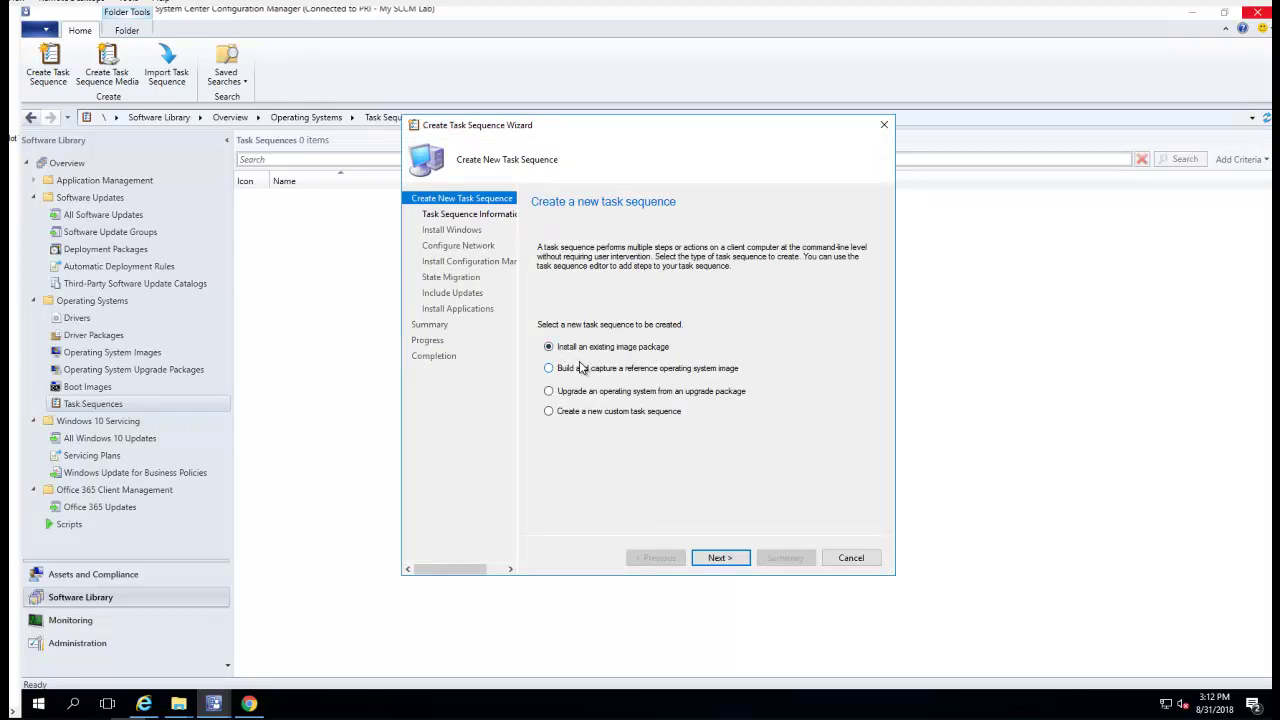
{"action": "left_click", "coordinate": [720, 563]}
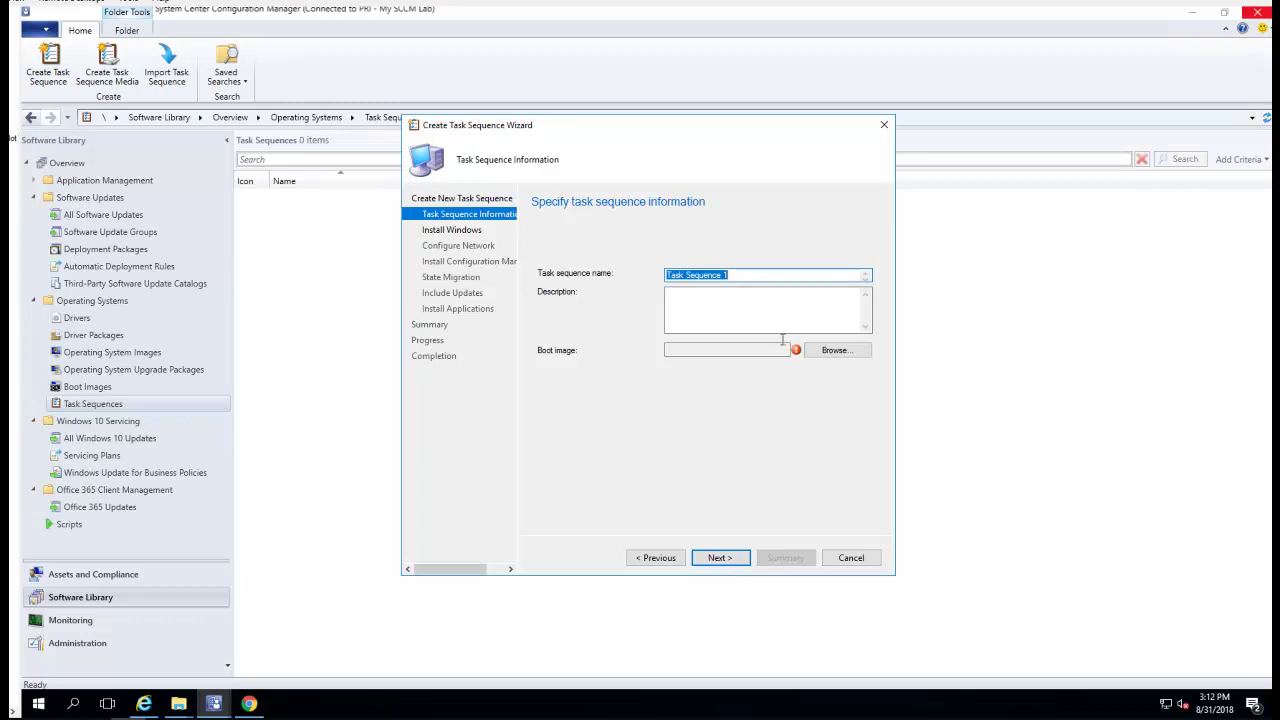
{"action": "left_click", "coordinate": [769, 275]}
{"action": "left_click", "coordinate": [836, 351]}
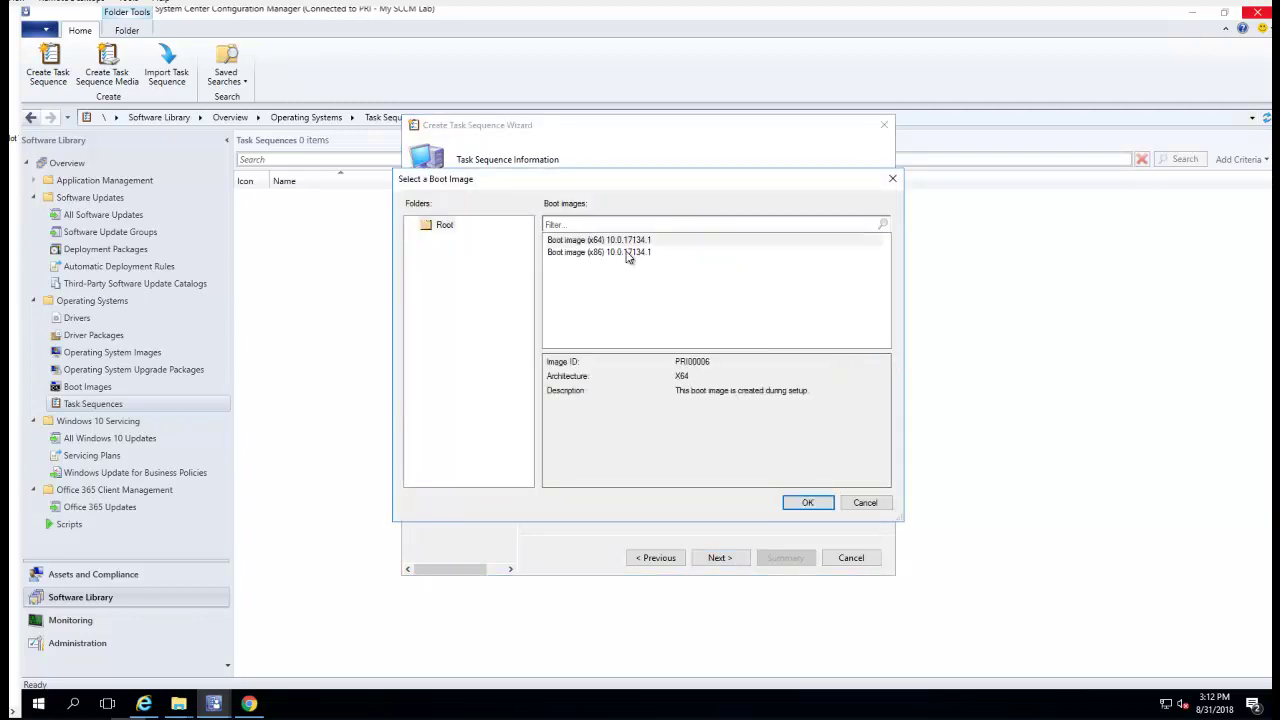
{"action": "left_click", "coordinate": [620, 242]}
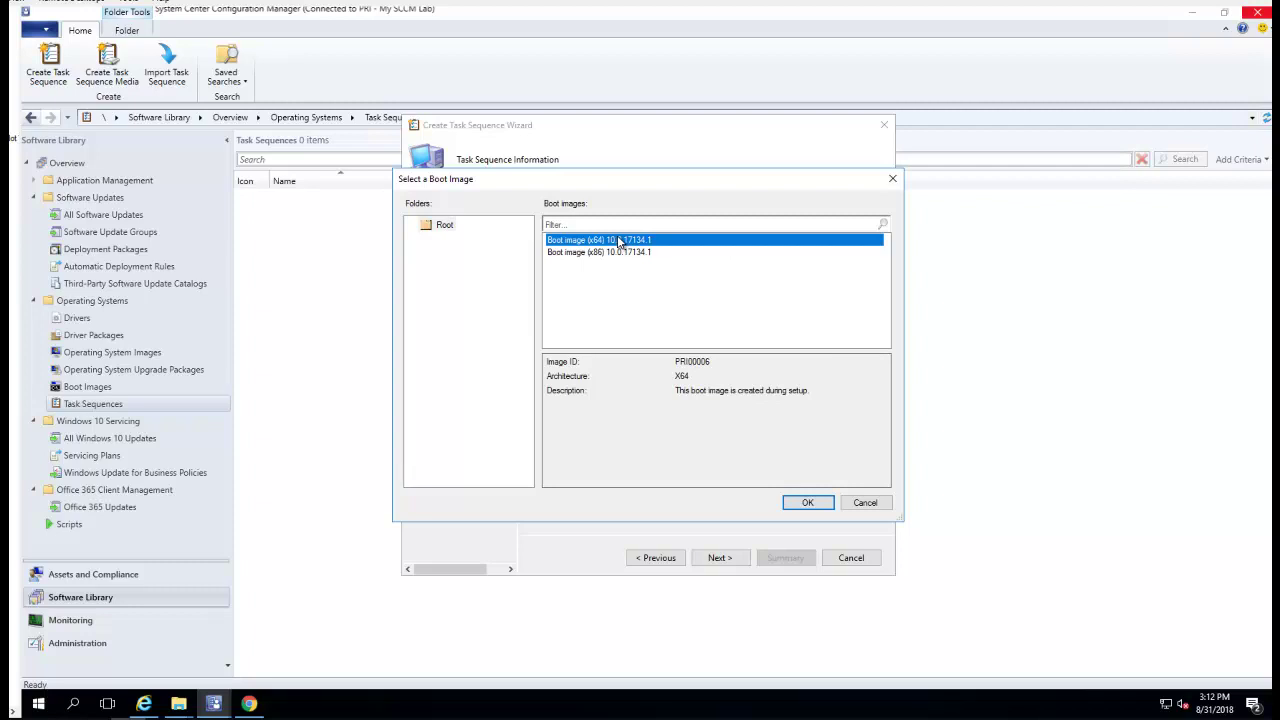
{"action": "left_click", "coordinate": [820, 503]}
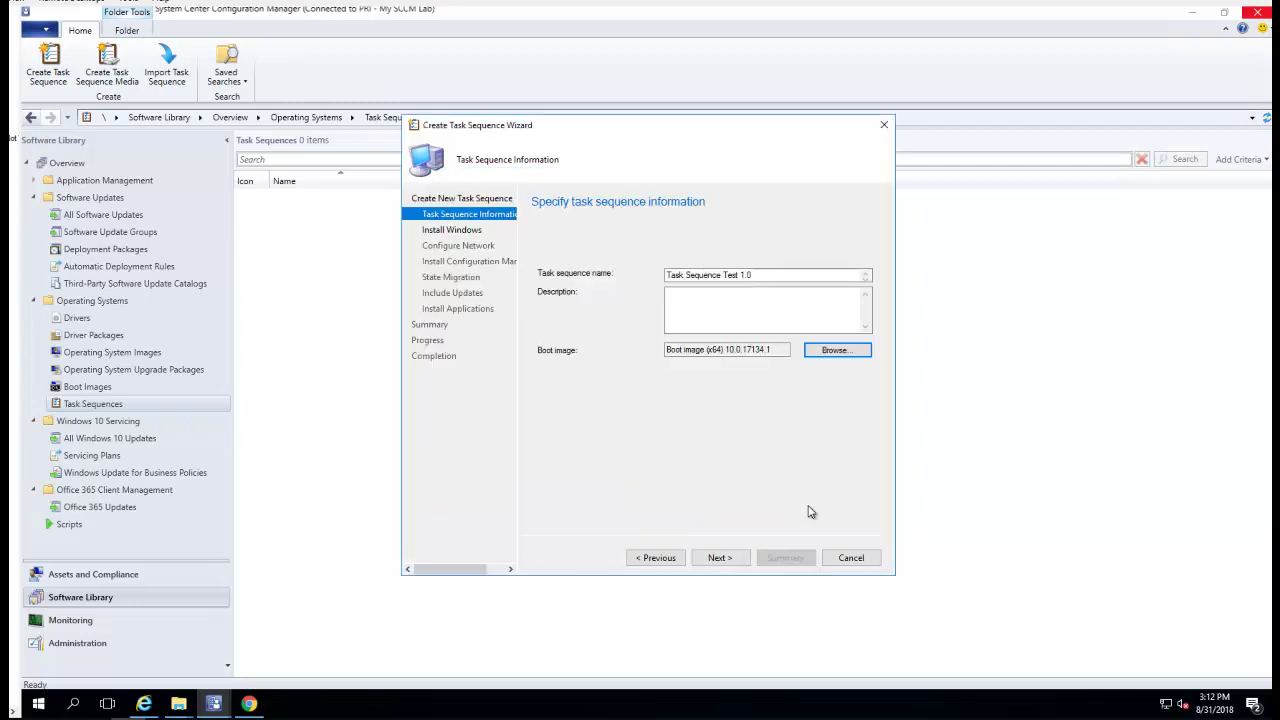
{"action": "left_click", "coordinate": [720, 558]}
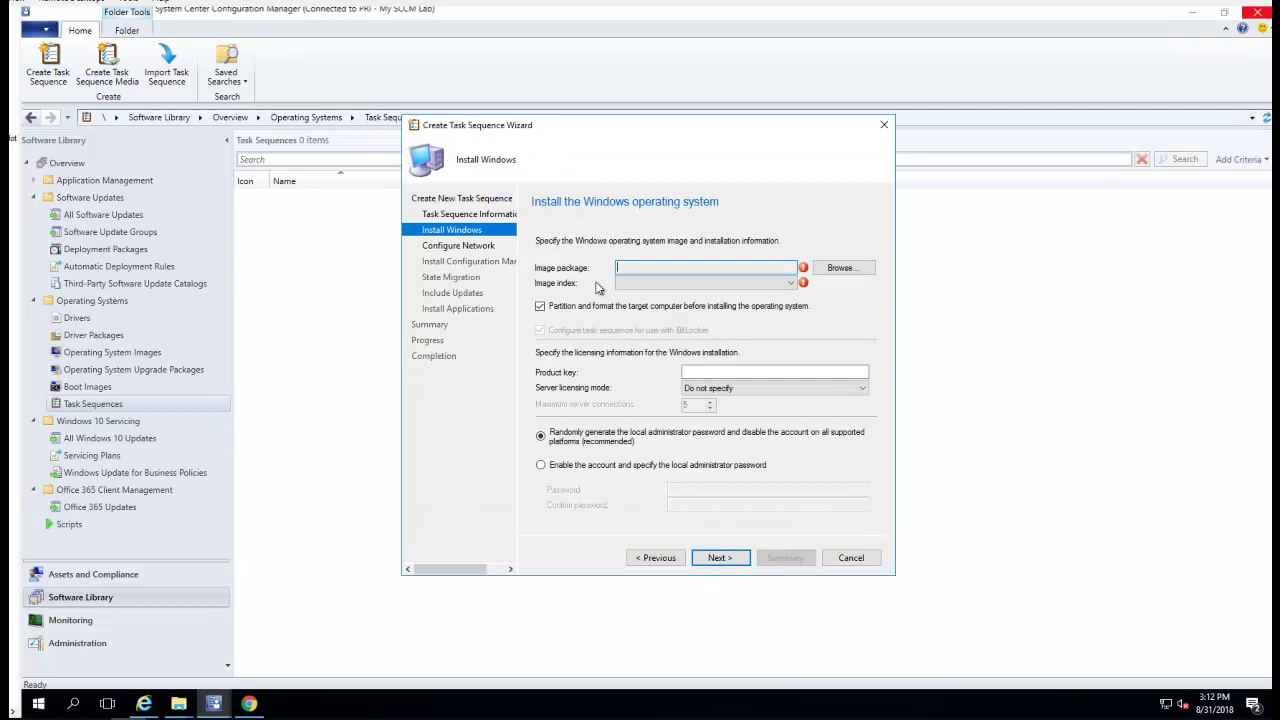
Use the Windows 10 Pro en-US image package (index 1) and disable BitLocker configuration
{"action": "left_click", "coordinate": [841, 271]}
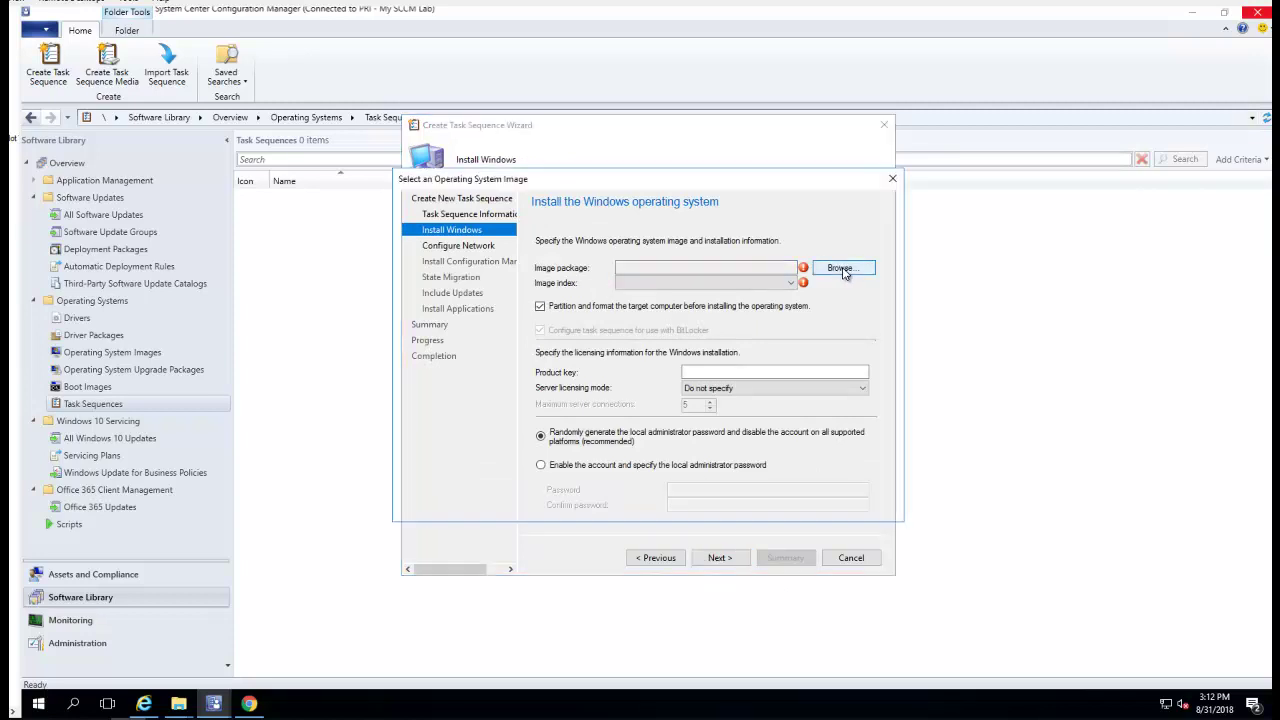
{"action": "left_click", "coordinate": [582, 244]}
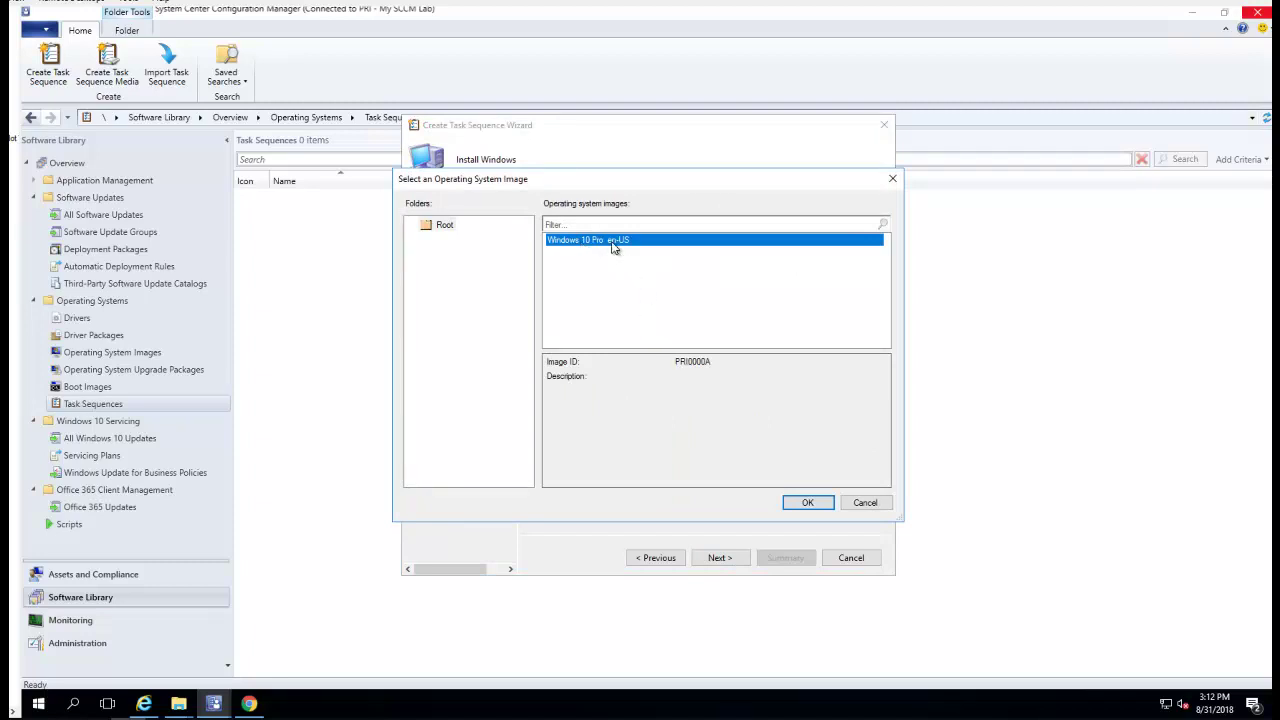
{"action": "left_click", "coordinate": [808, 503]}
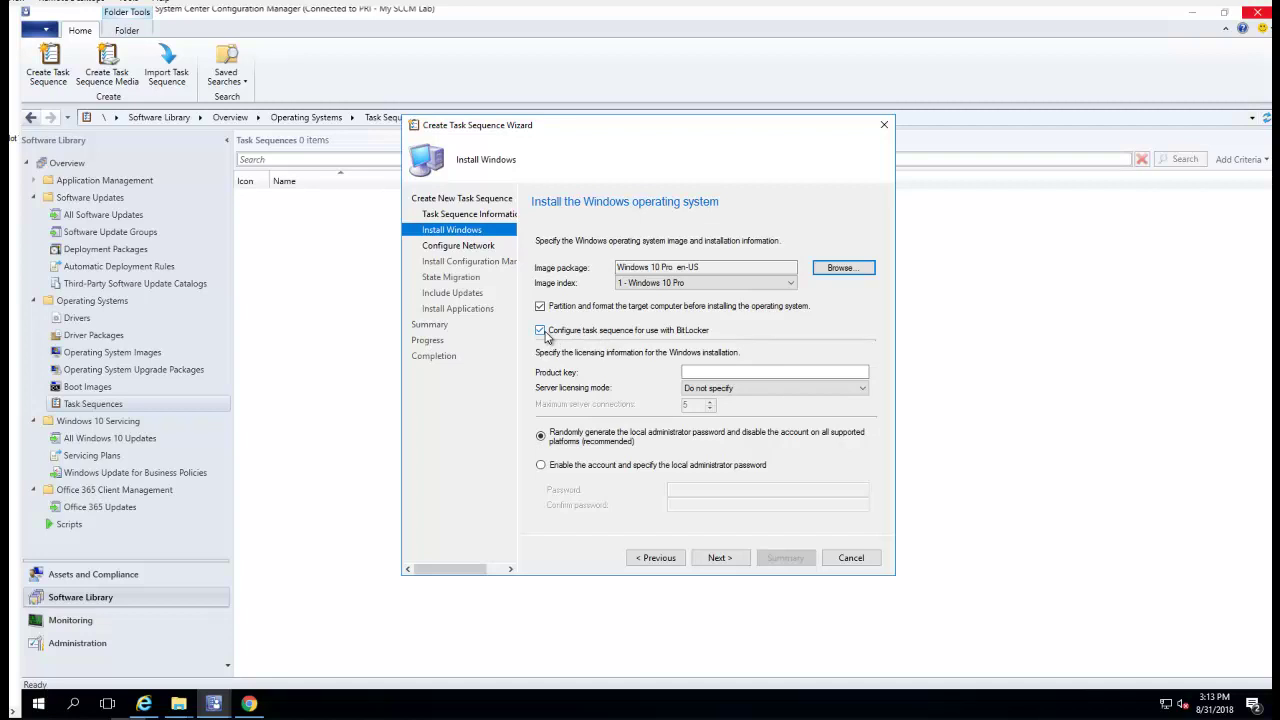
{"action": "left_click", "coordinate": [598, 333]}
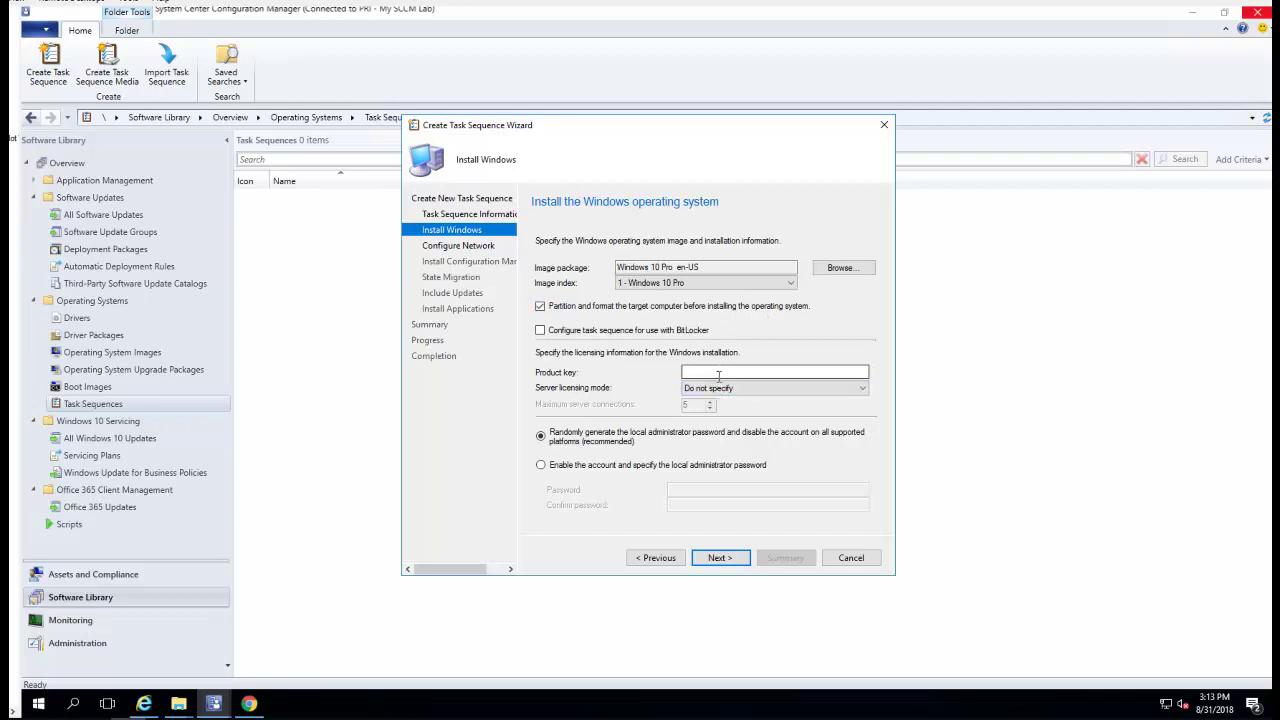
Enable the local administrator account, entering and confirming its password
{"action": "left_click", "coordinate": [718, 372]}
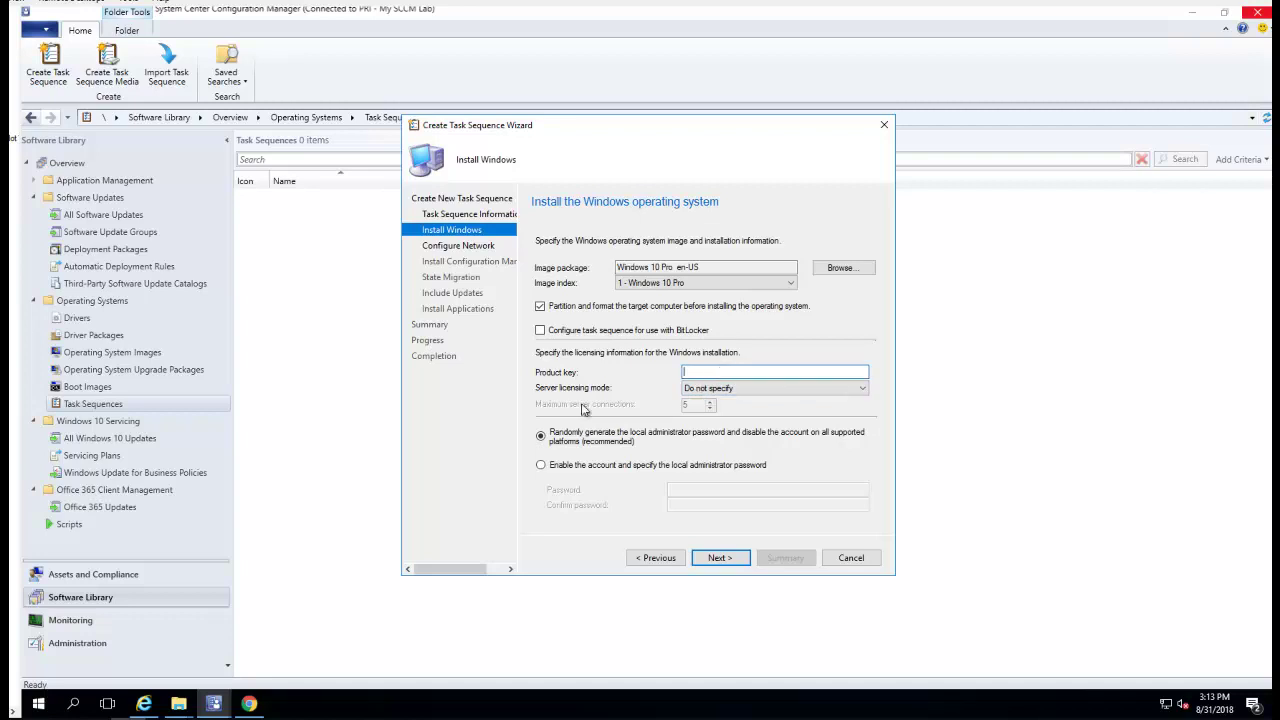
{"action": "left_click", "coordinate": [579, 467]}
{"action": "left_click", "coordinate": [697, 489]}
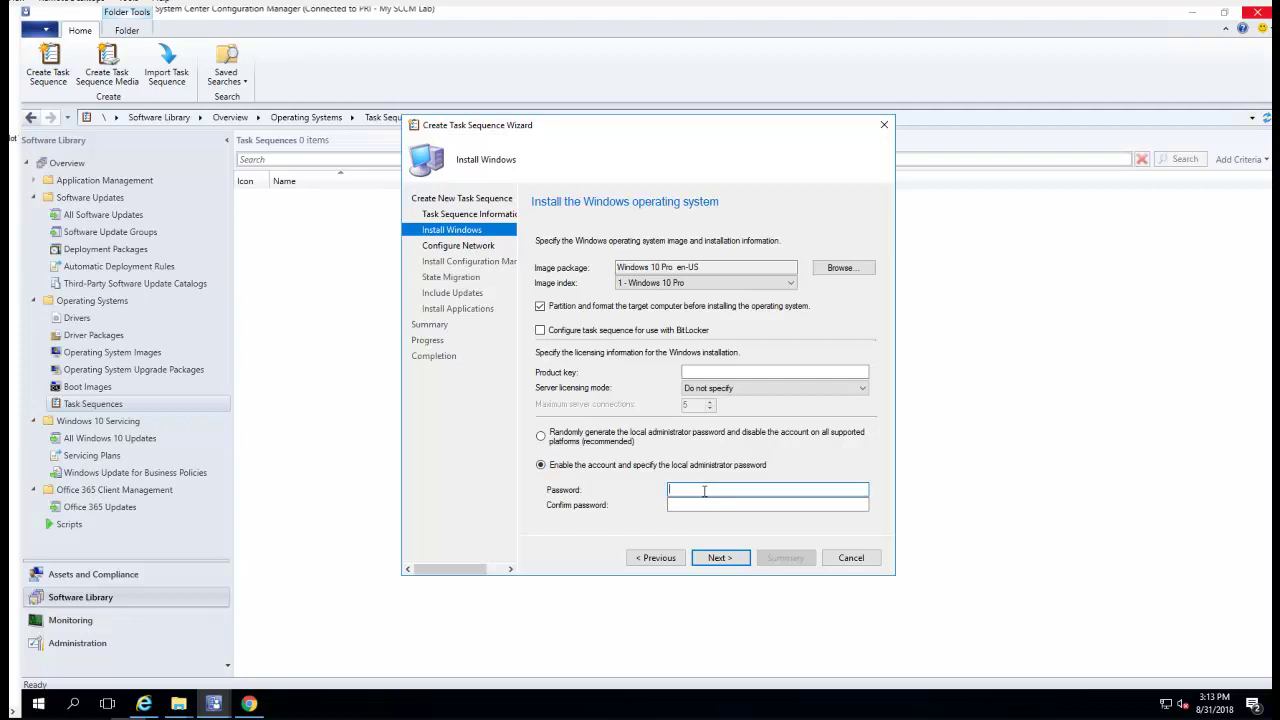
{"action": "type", "text": "Pd1"}
{"action": "key", "text": "Tab"}
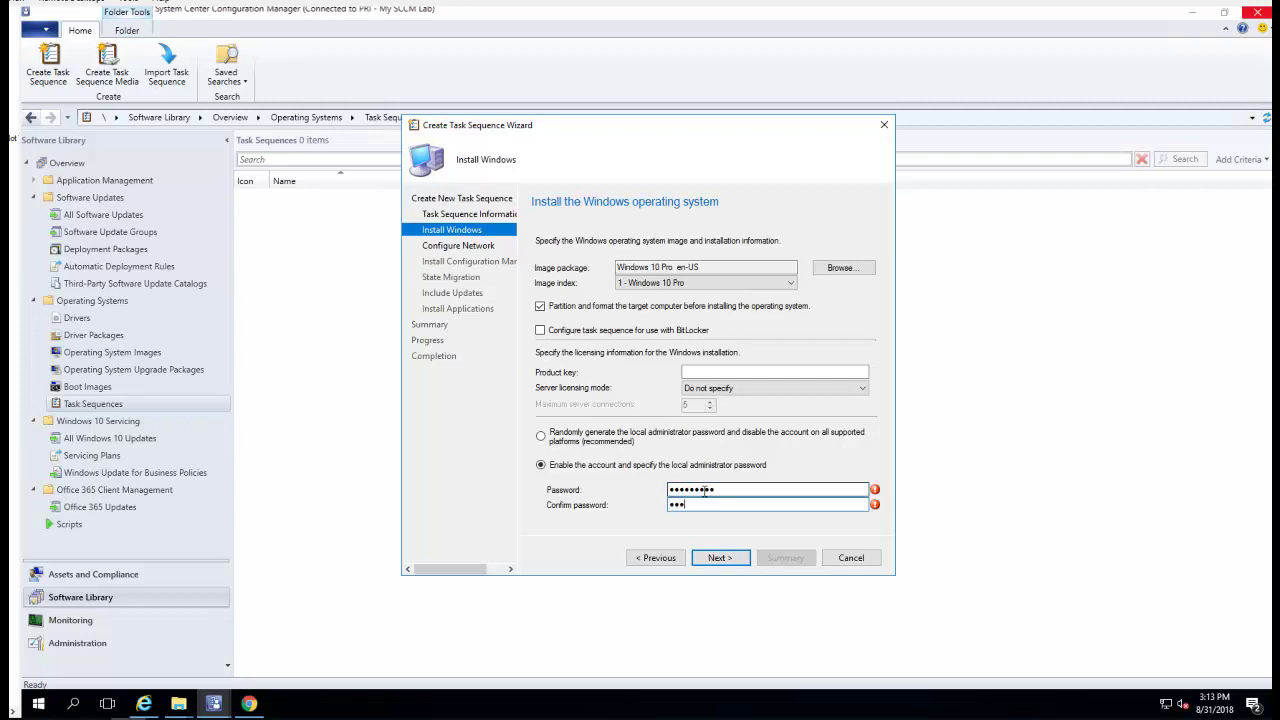
{"action": "type", "text": "P@ssw0rd1"}
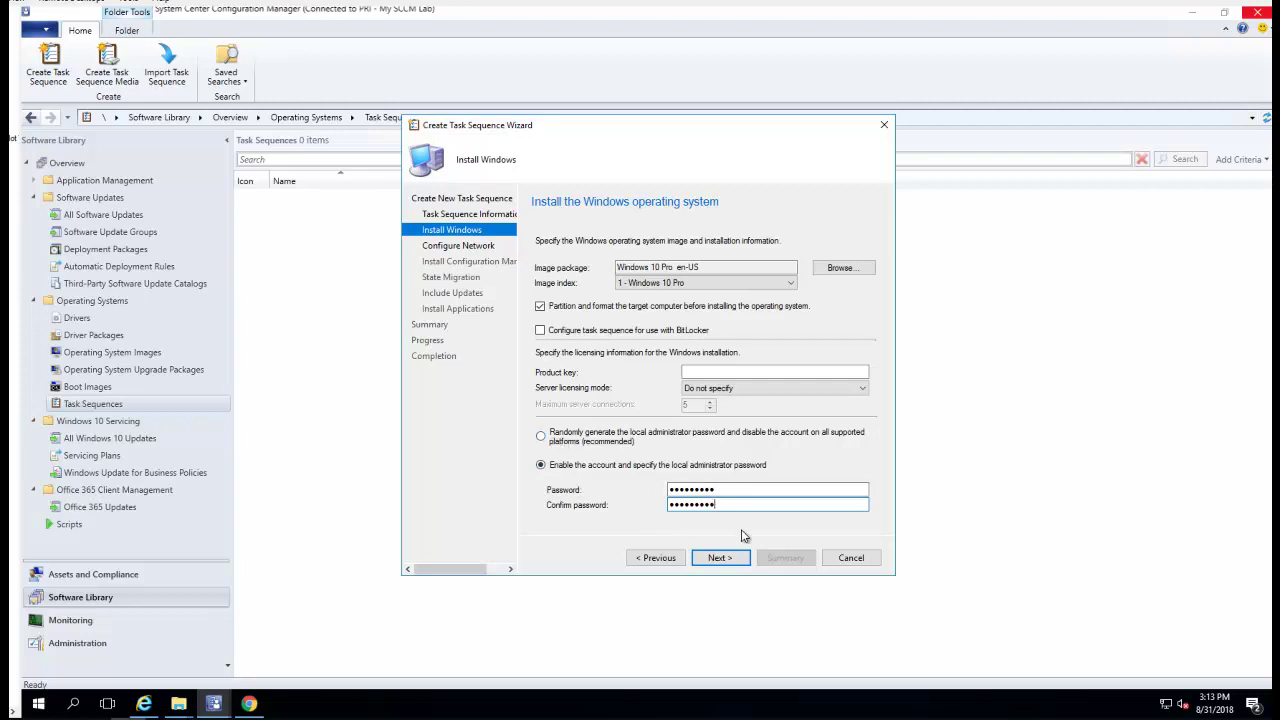
{"action": "left_click", "coordinate": [716, 566]}
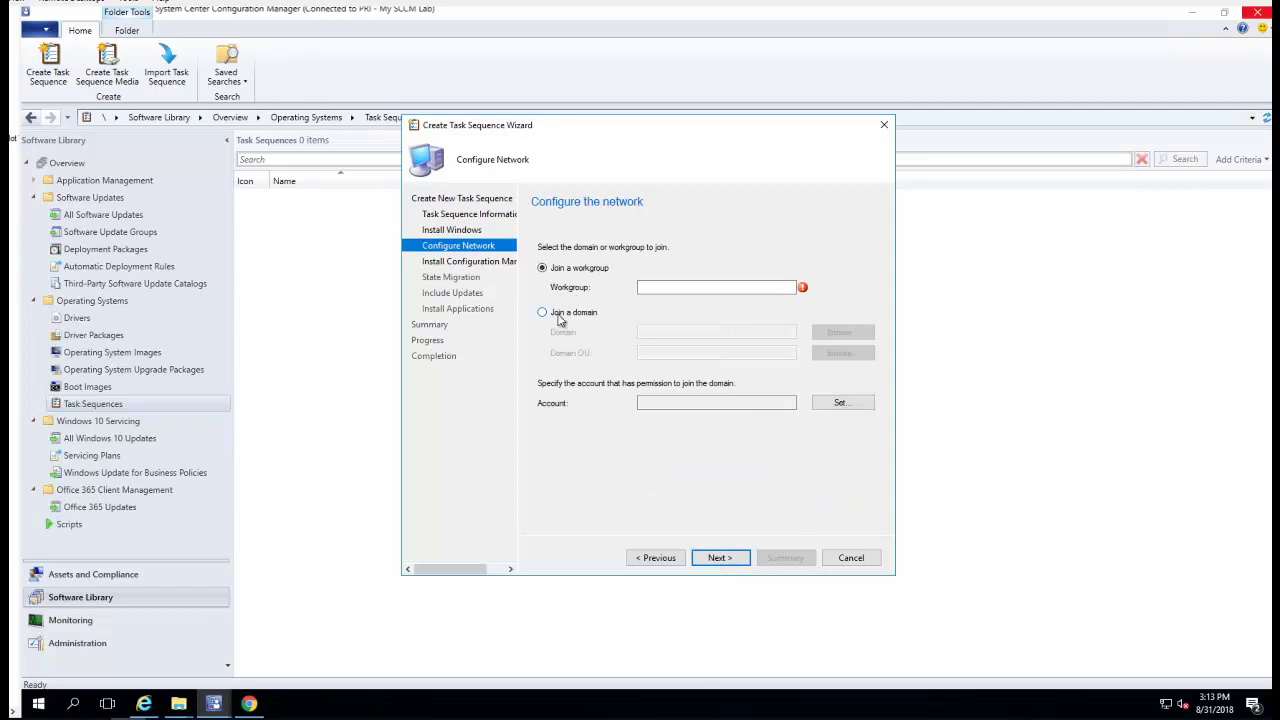
Switch from workgroup to joining the O365Techguy.LOCAL domain
{"action": "left_click", "coordinate": [673, 285]}
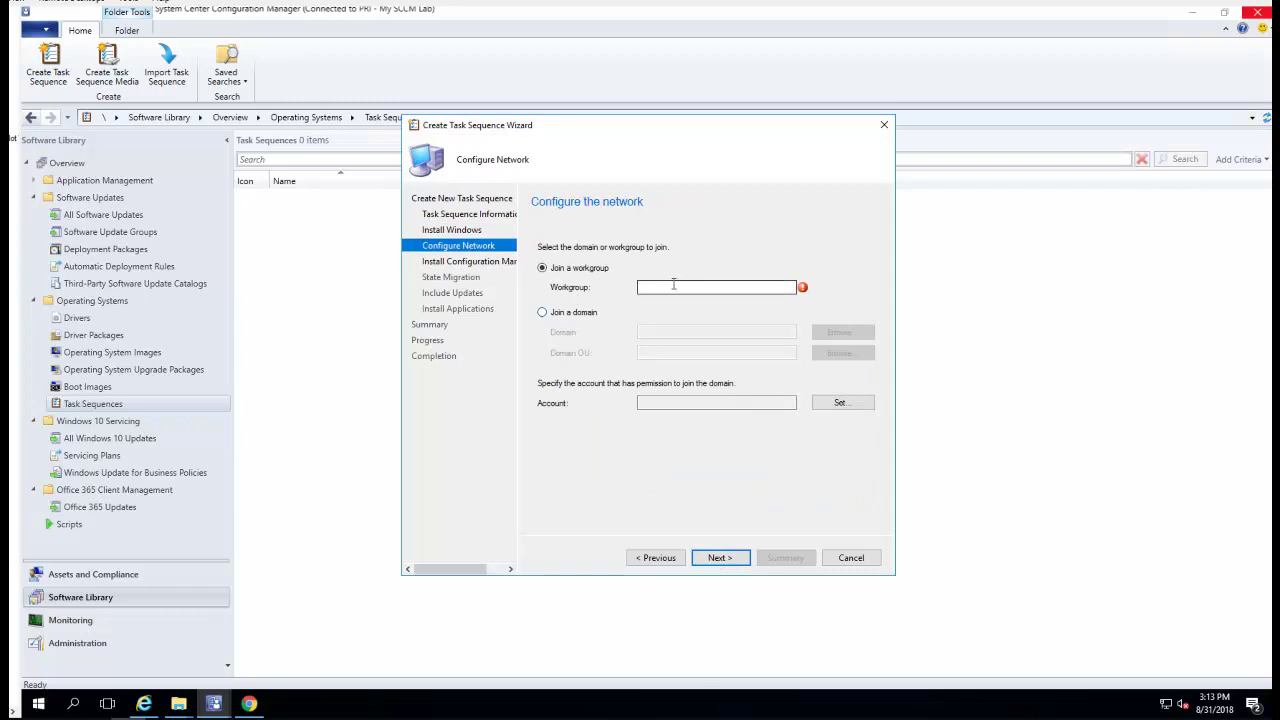
{"action": "left_click", "coordinate": [567, 315]}
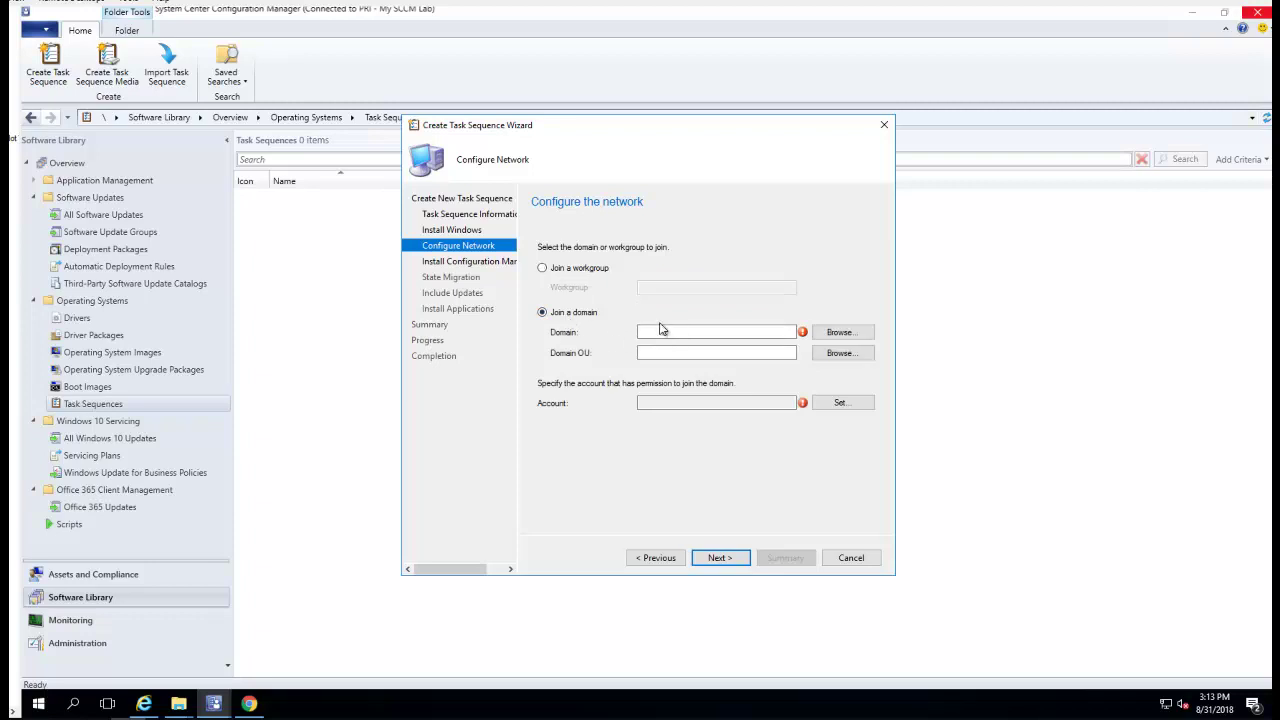
{"action": "left_click", "coordinate": [852, 332]}
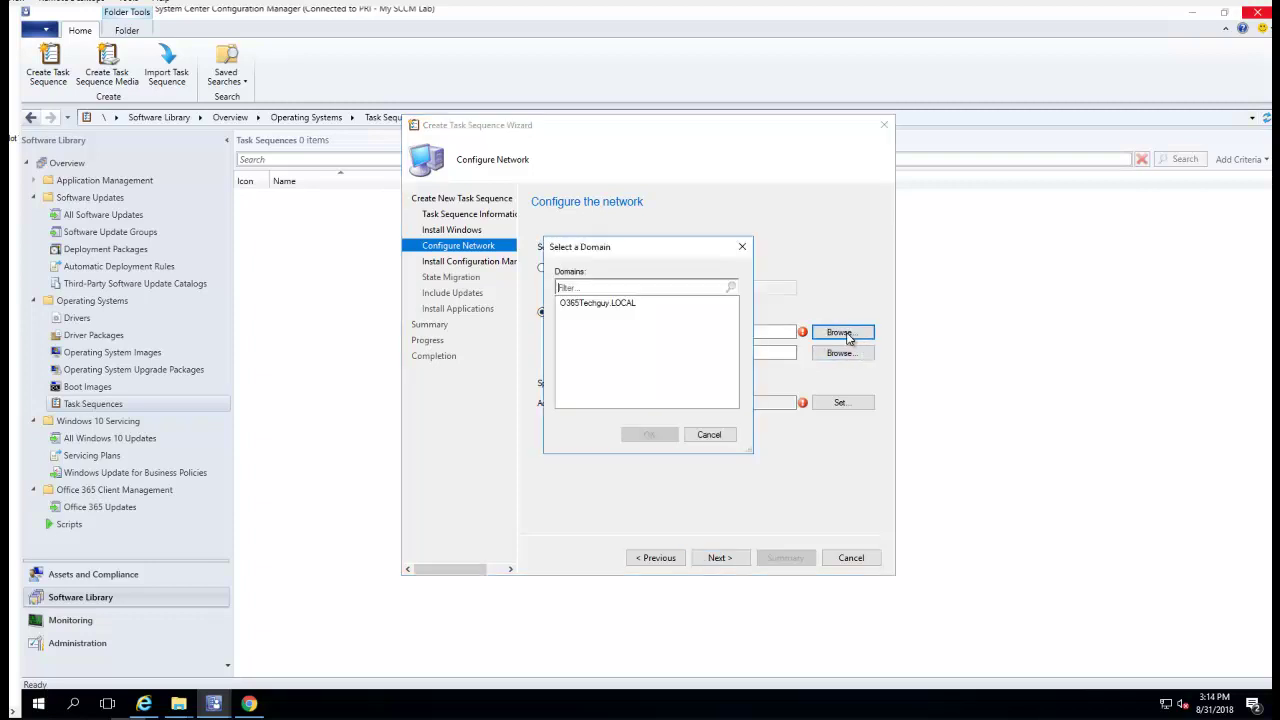
{"action": "left_click", "coordinate": [627, 304]}
{"action": "left_click", "coordinate": [652, 434]}
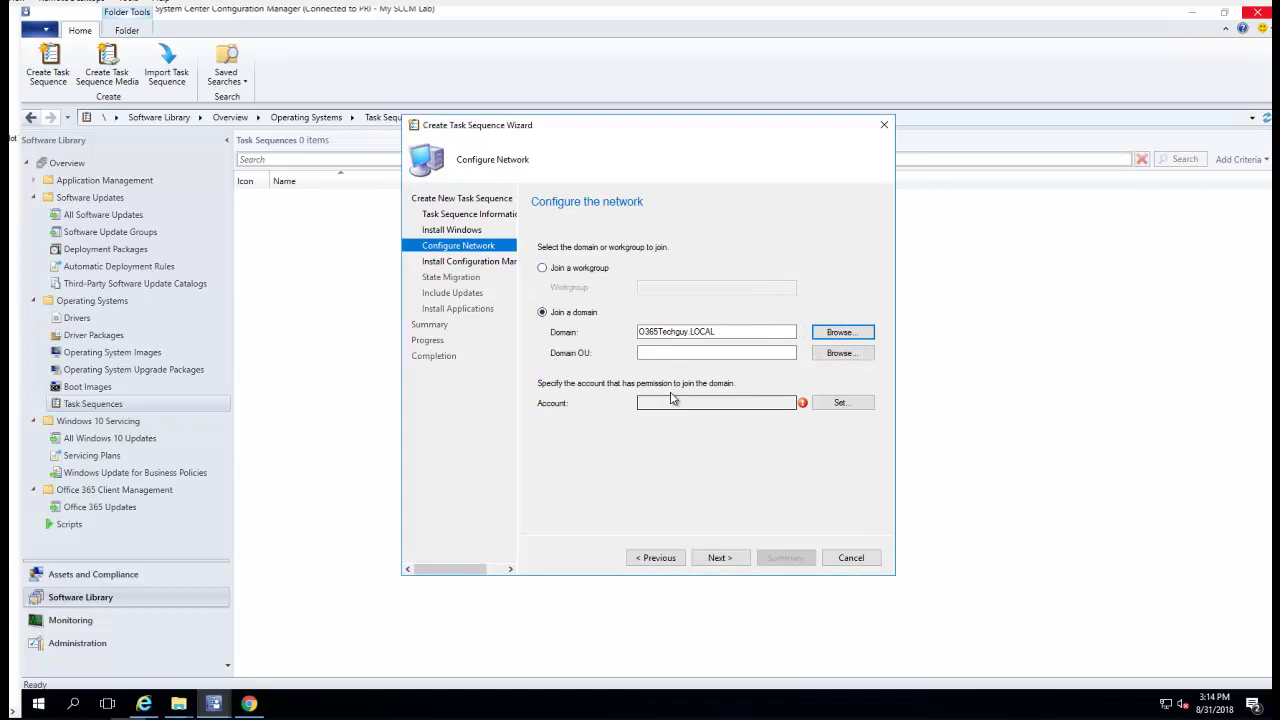
Place joined computers in the Computers OU and begin setting the join account
{"action": "left_click", "coordinate": [670, 354]}
{"action": "left_click", "coordinate": [842, 353]}
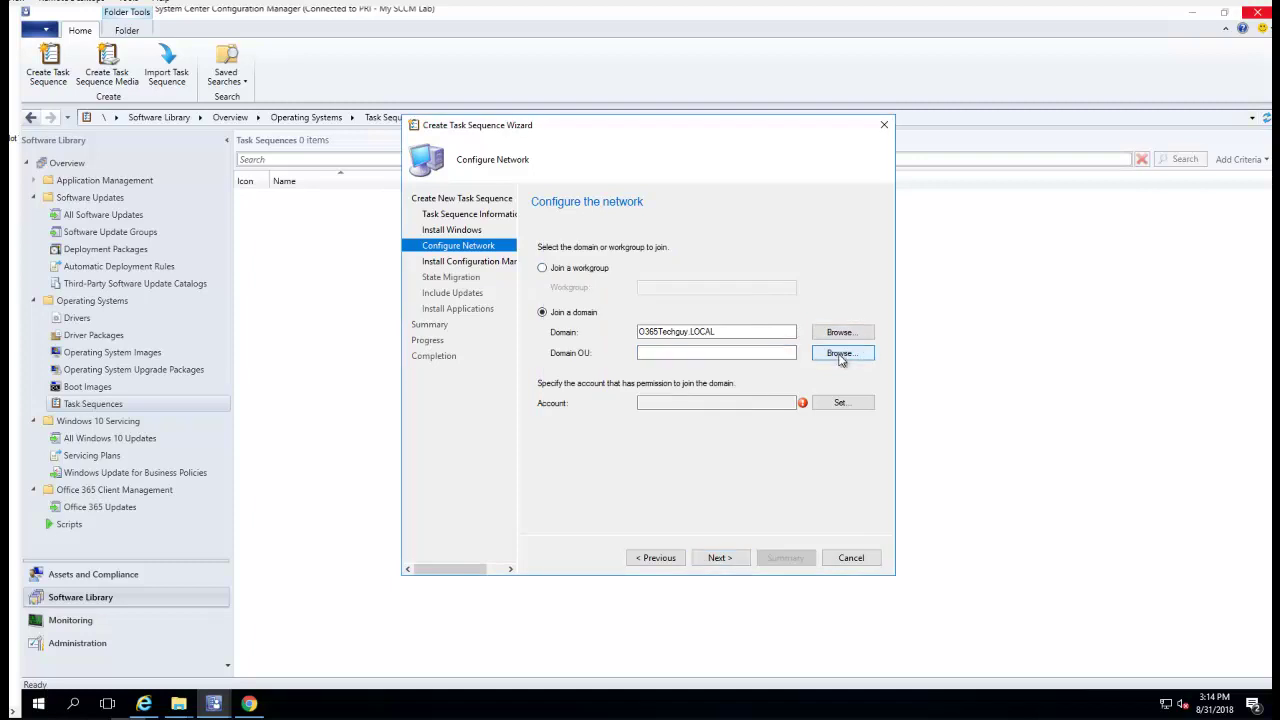
{"action": "left_click", "coordinate": [545, 237]}
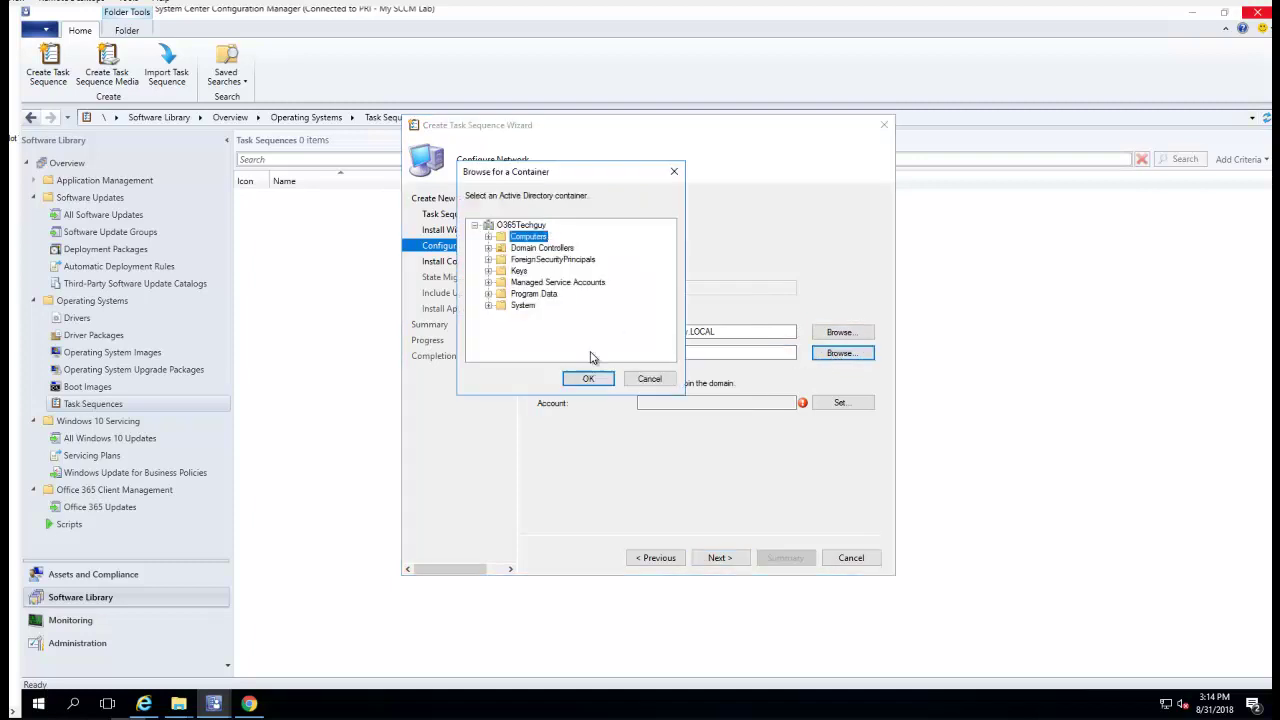
{"action": "left_click", "coordinate": [596, 378]}
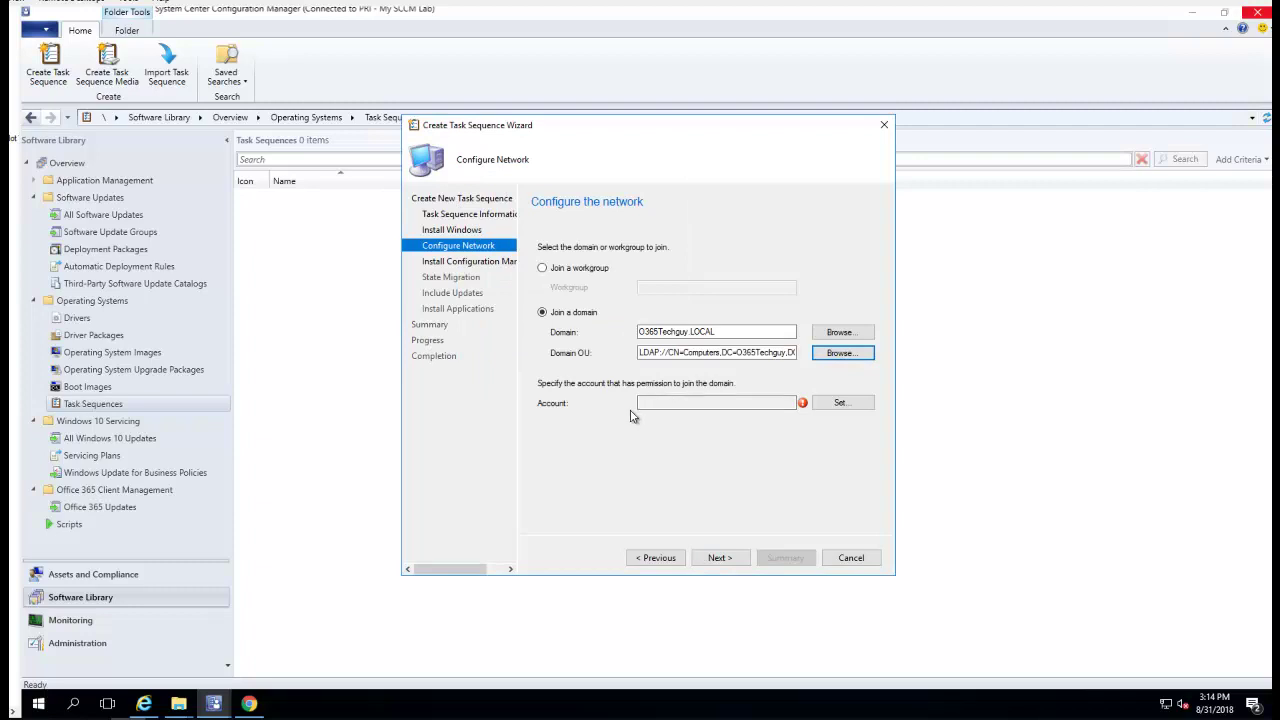
{"action": "left_click", "coordinate": [837, 405]}
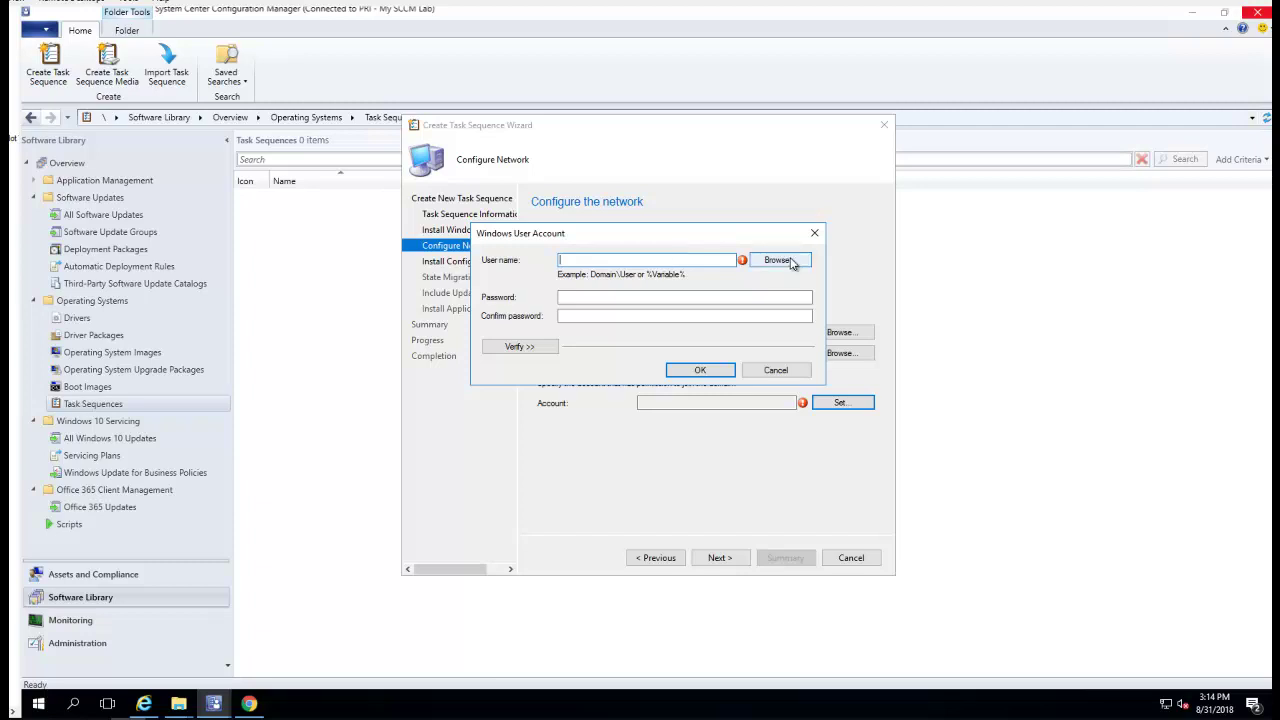
Set the domain-join account to the resolved lab domain user with its password confirmed
{"action": "left_click", "coordinate": [789, 261]}
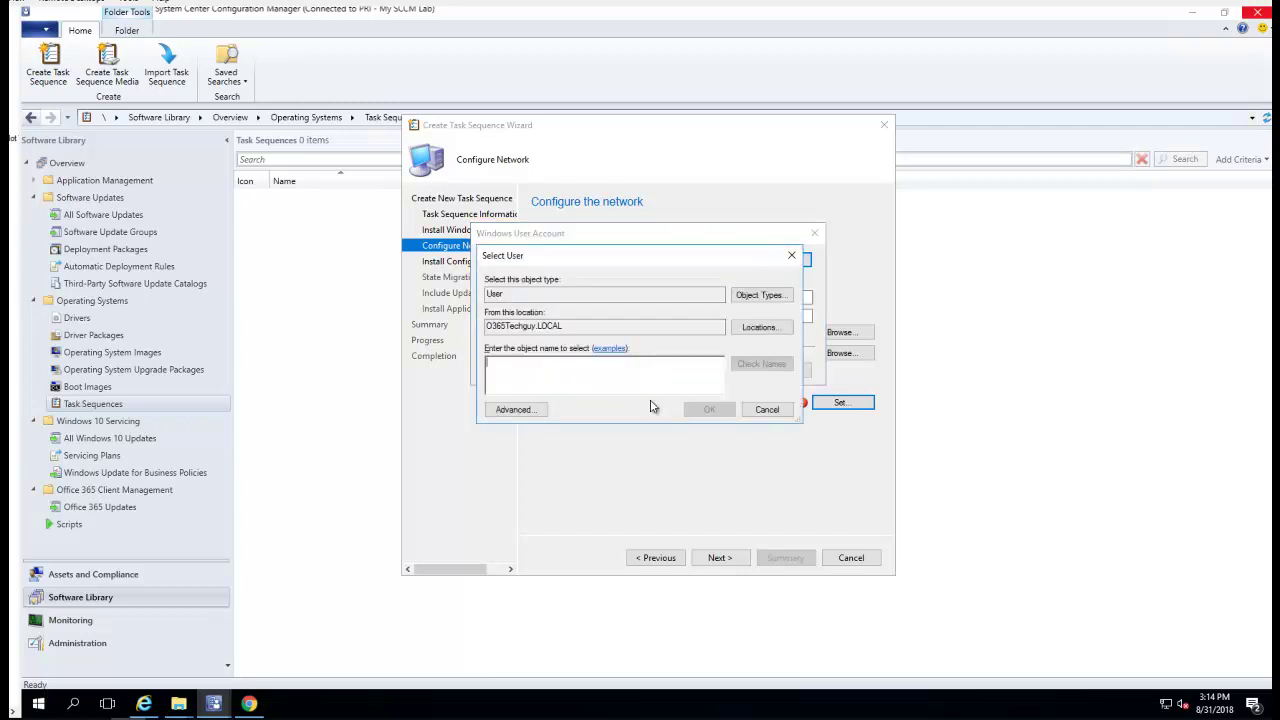
{"action": "type", "text": "hansen"}
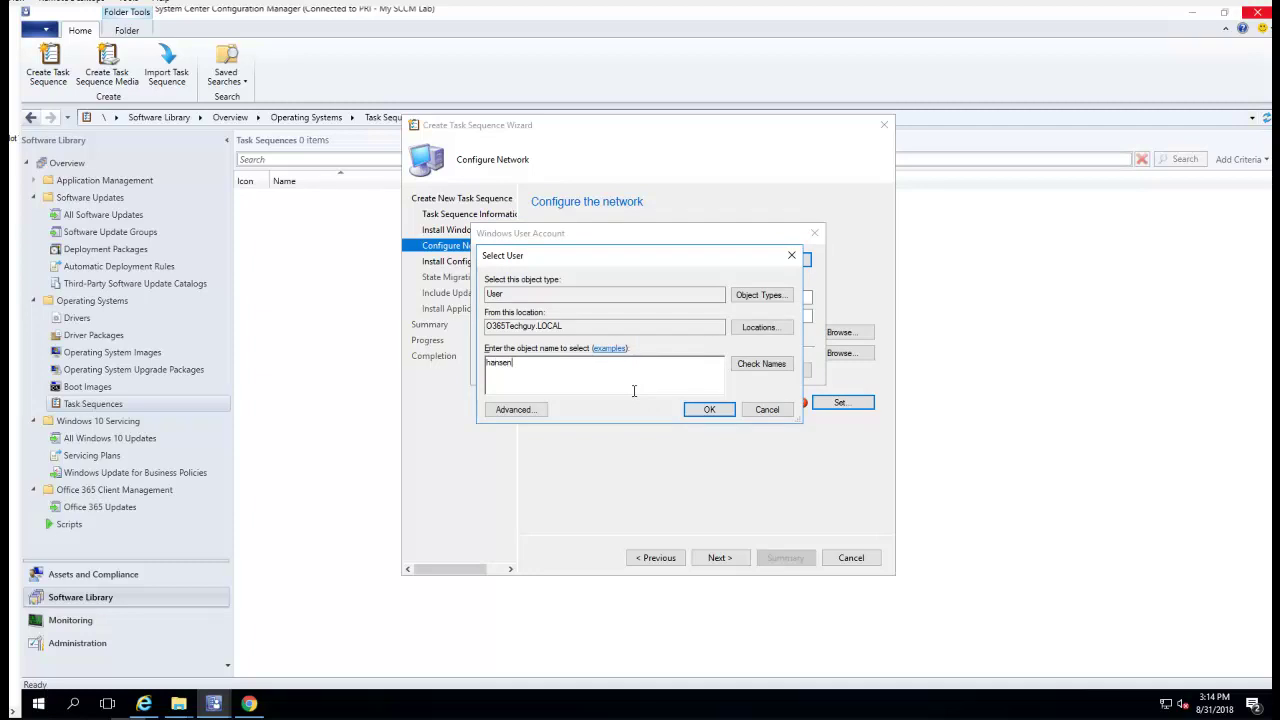
{"action": "left_click", "coordinate": [755, 366]}
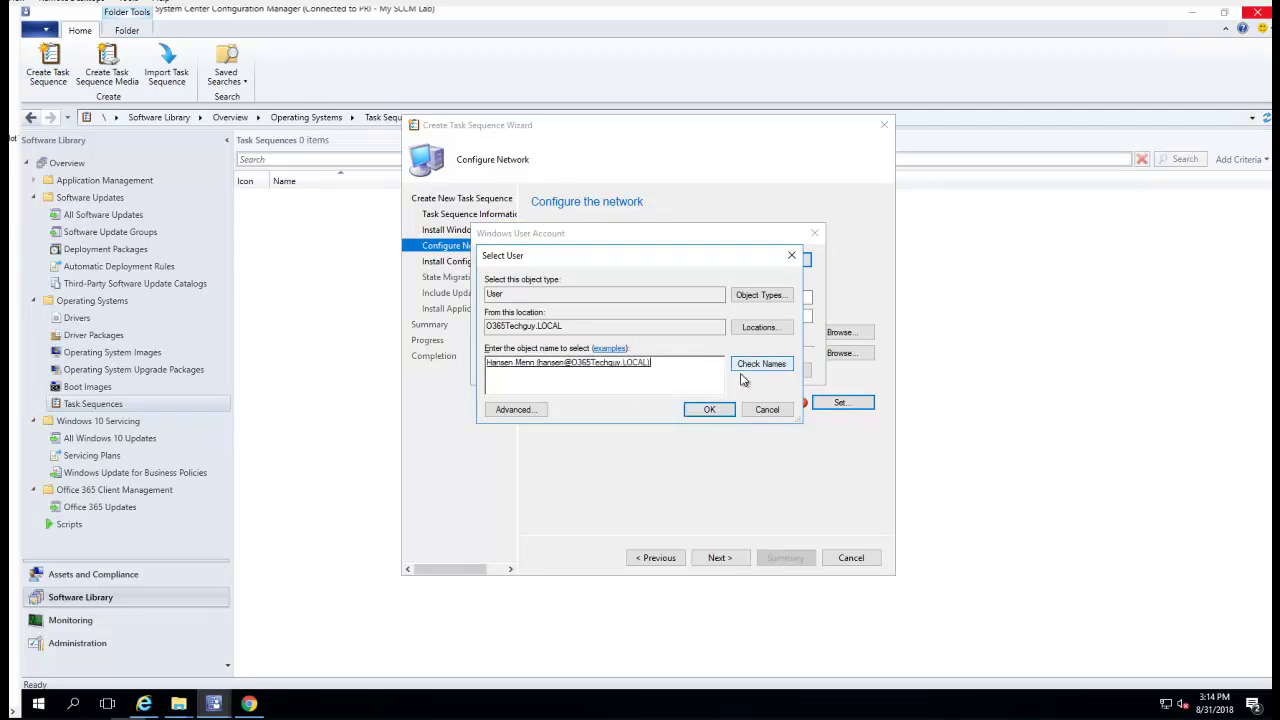
{"action": "left_click", "coordinate": [709, 409]}
{"action": "left_click", "coordinate": [648, 293]}
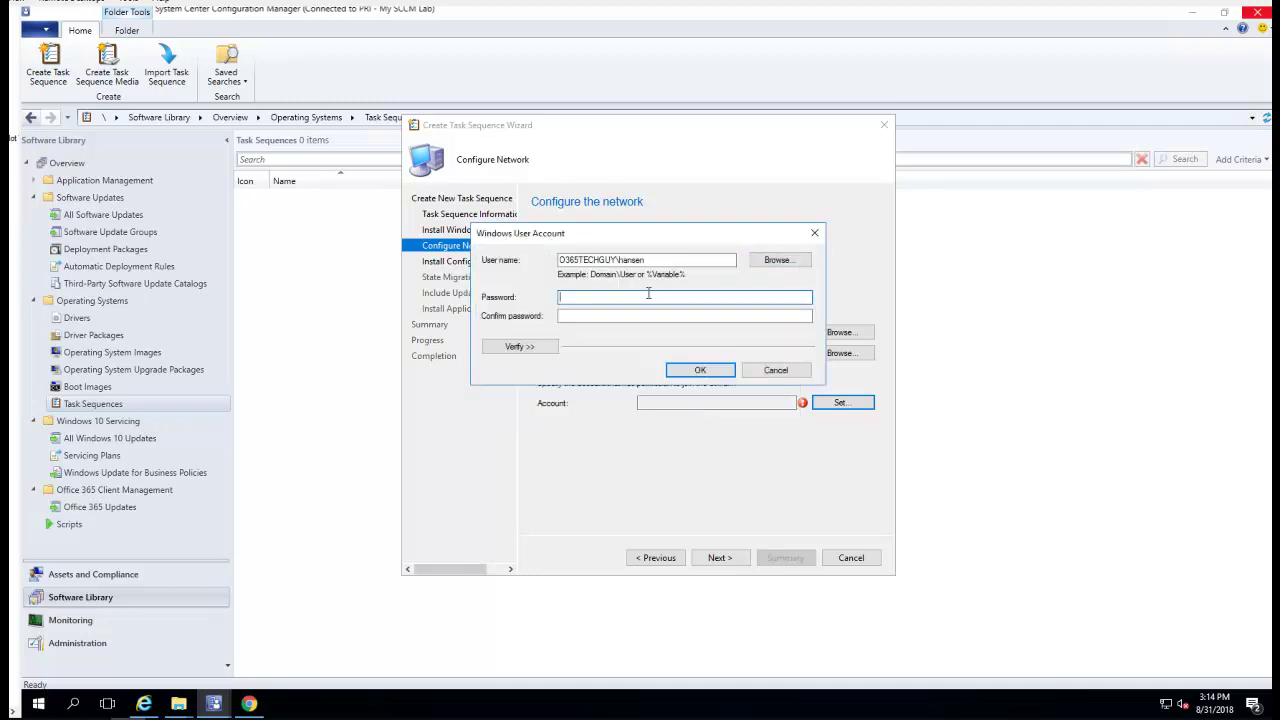
{"action": "type", "text": "•••••••••"}
{"action": "key", "text": "Tab"}
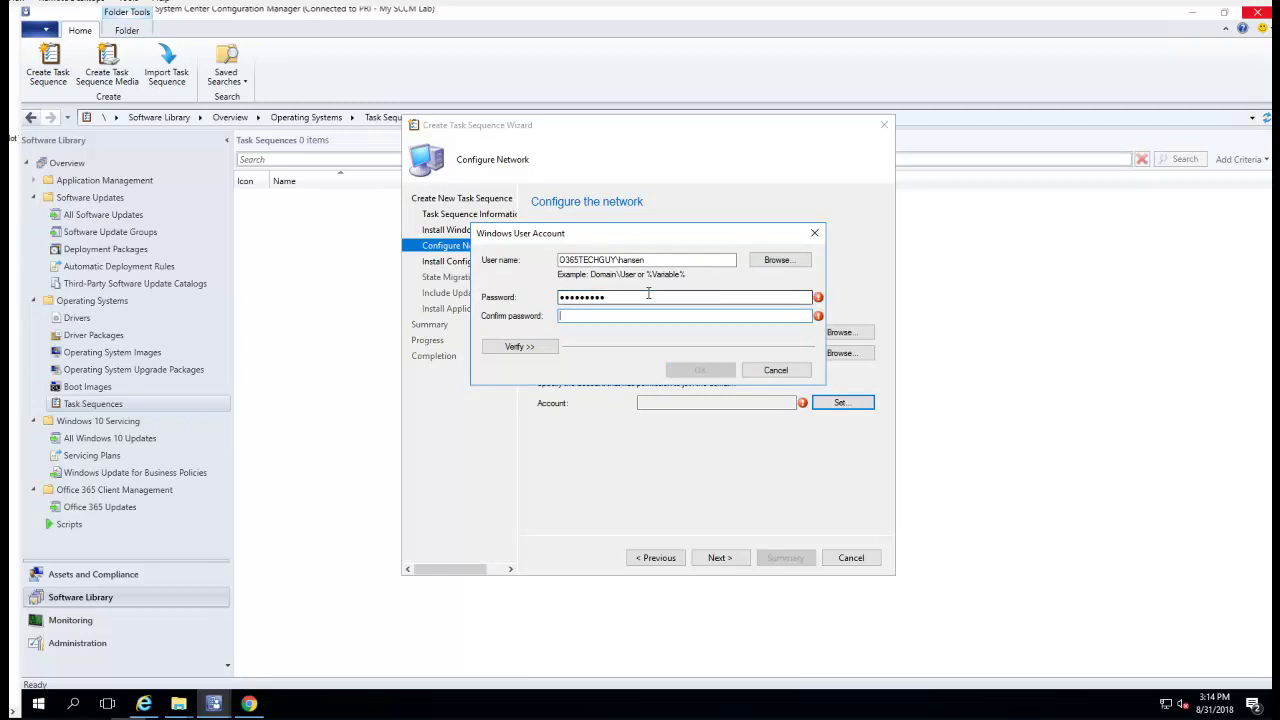
{"action": "type", "text": "•••••••••"}
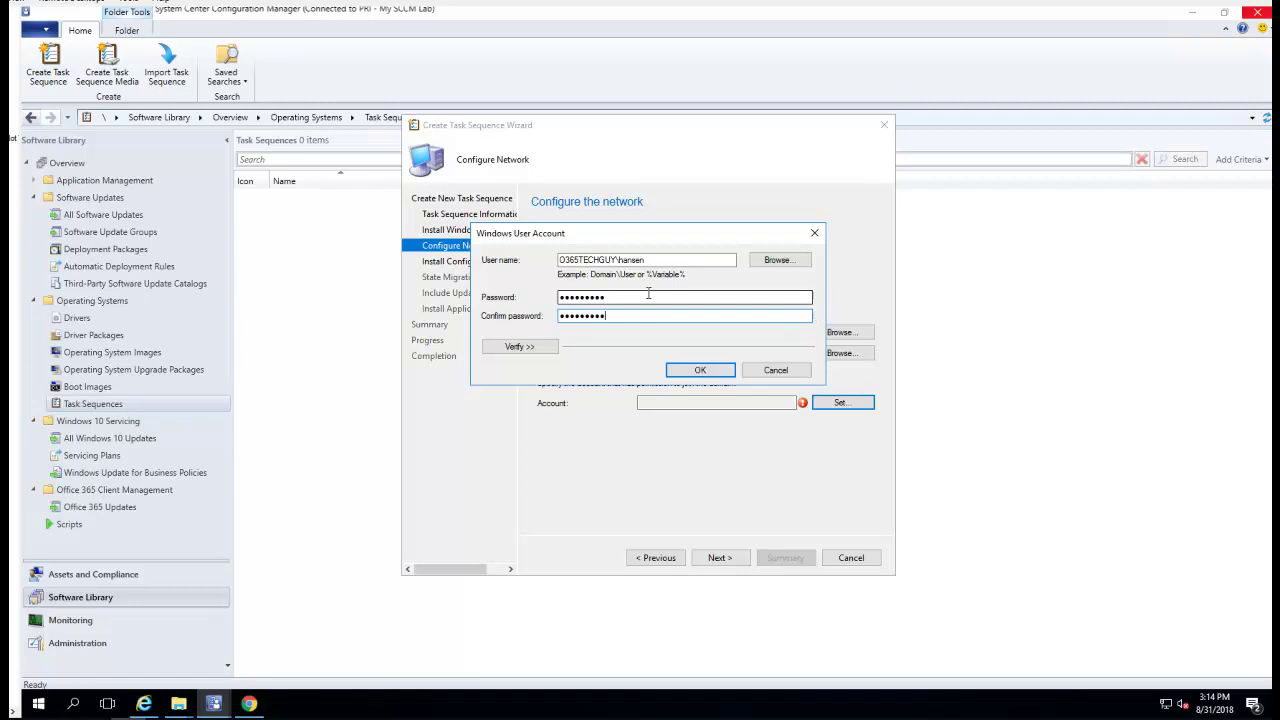
{"action": "left_click", "coordinate": [700, 371]}
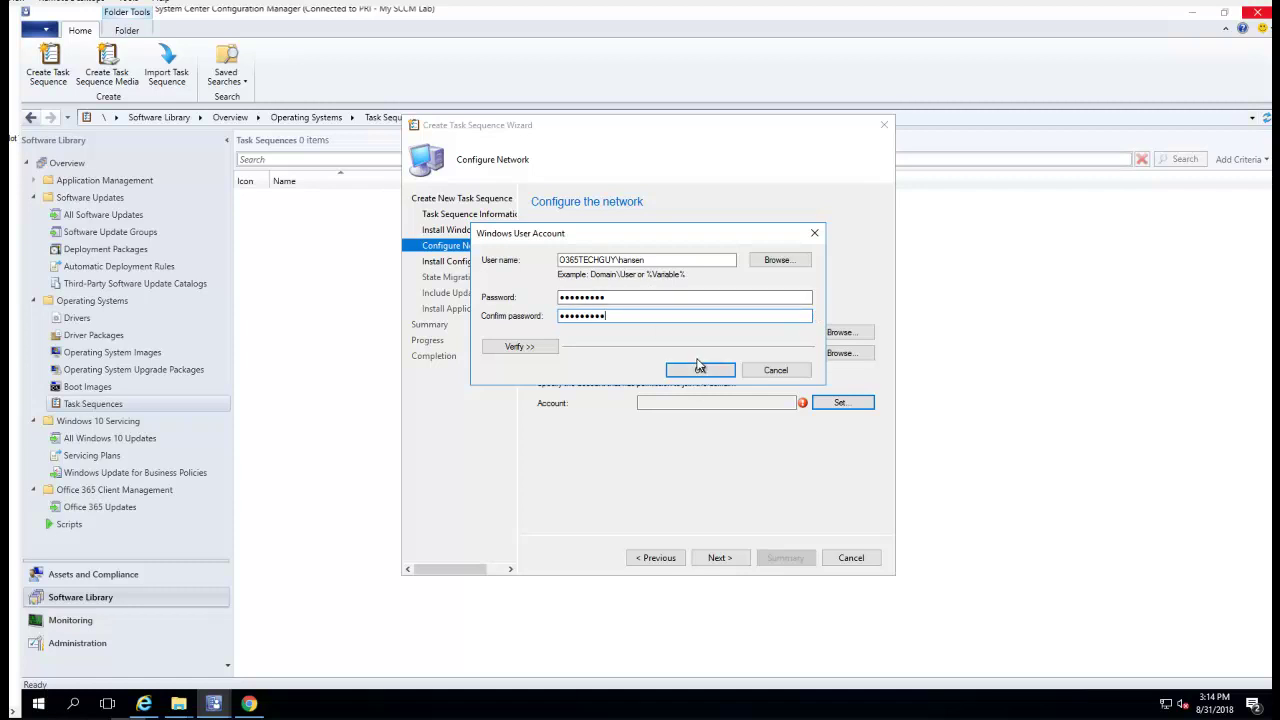
{"action": "left_click", "coordinate": [719, 560]}
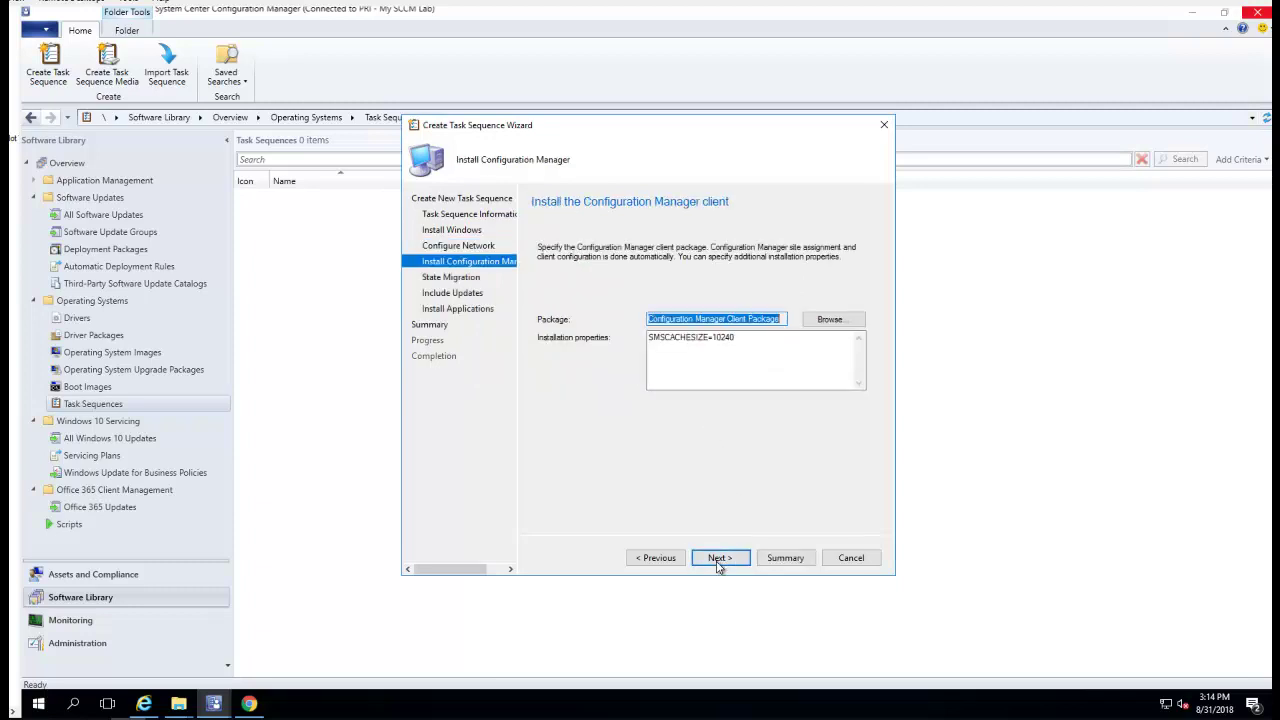
Keep the Configuration Manager Client Package with installation properties SMSCACHESIZE=10240
{"action": "left_click", "coordinate": [760, 345]}
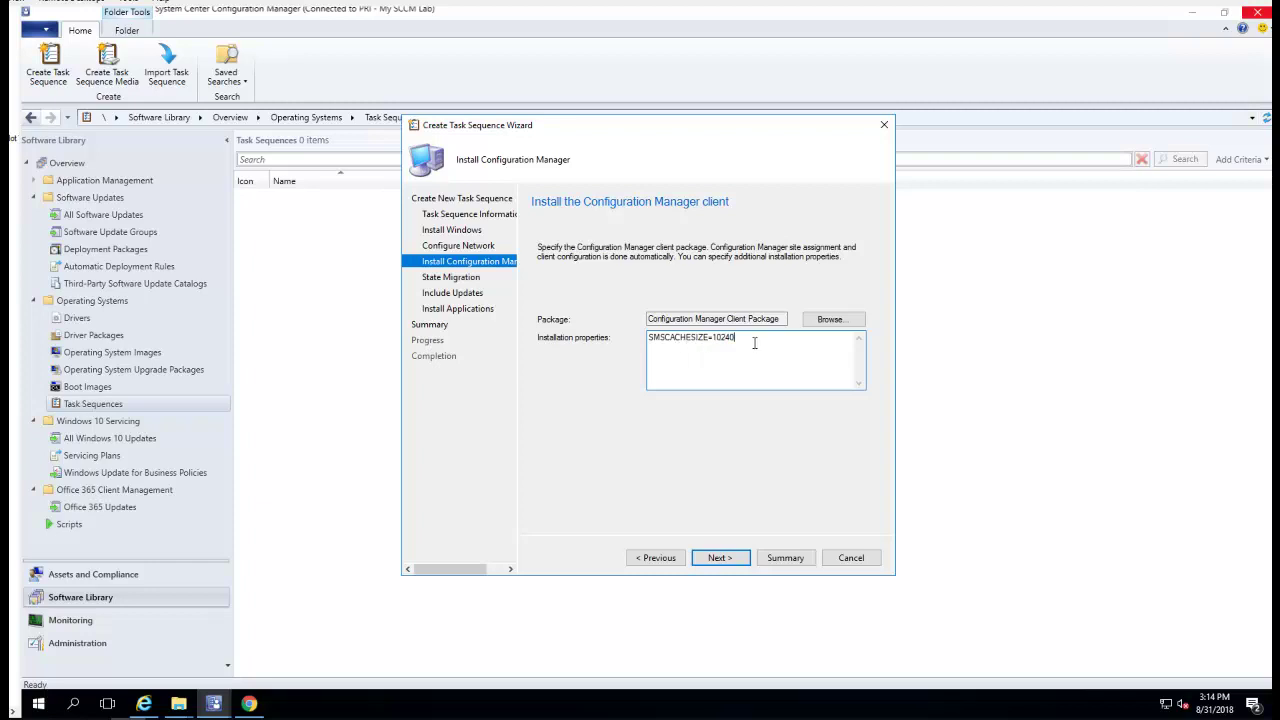
{"action": "left_click", "coordinate": [721, 561]}
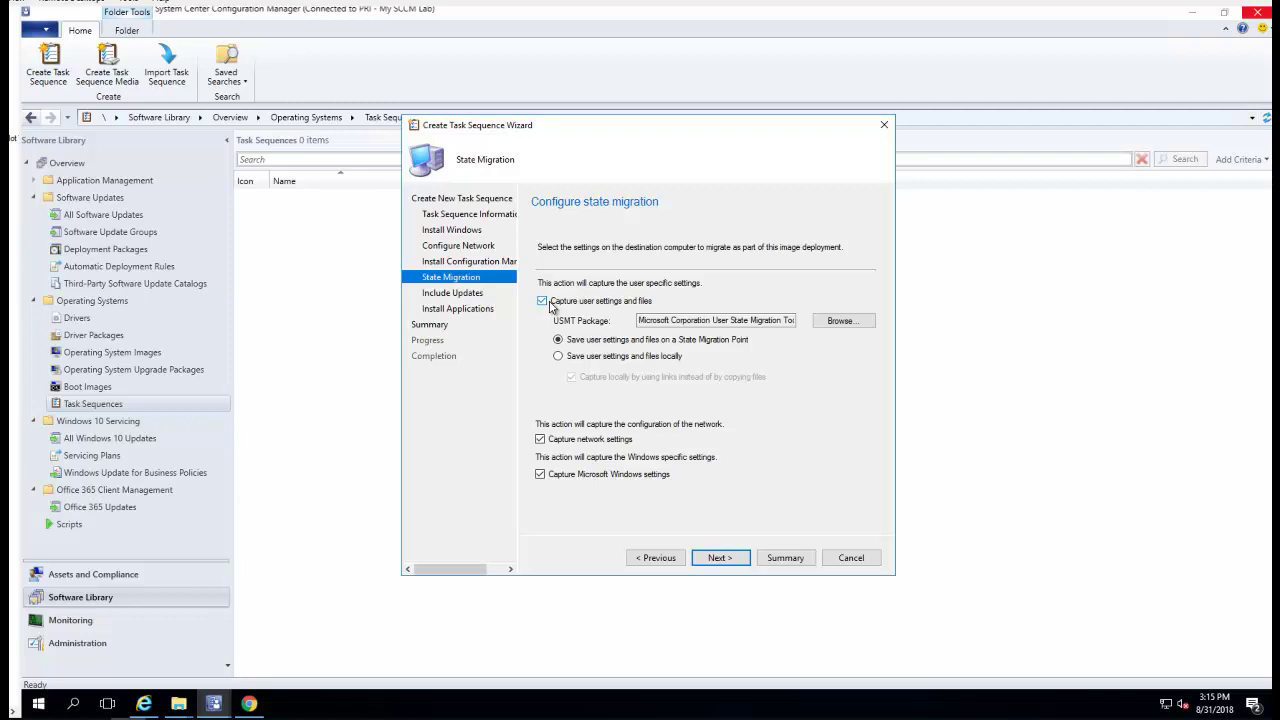
Turn off capturing user settings and files, then go to the software updates options
{"action": "left_click", "coordinate": [549, 303]}
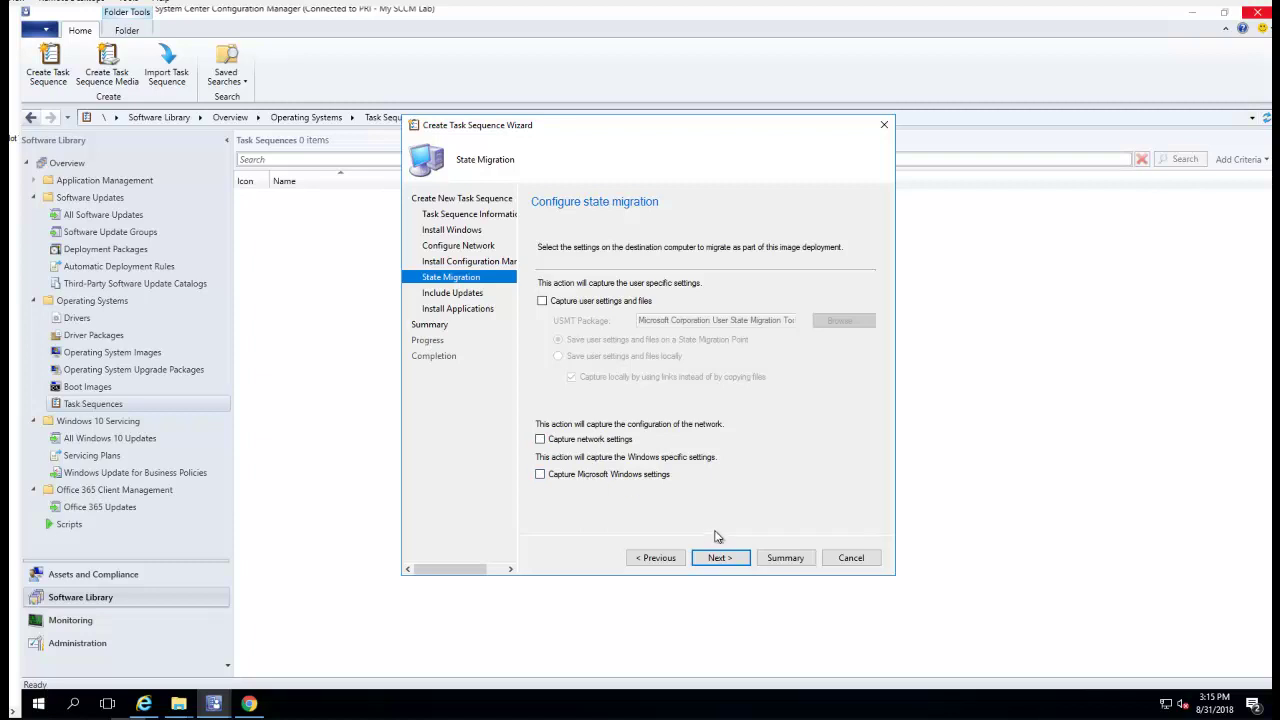
{"action": "left_click", "coordinate": [730, 562]}
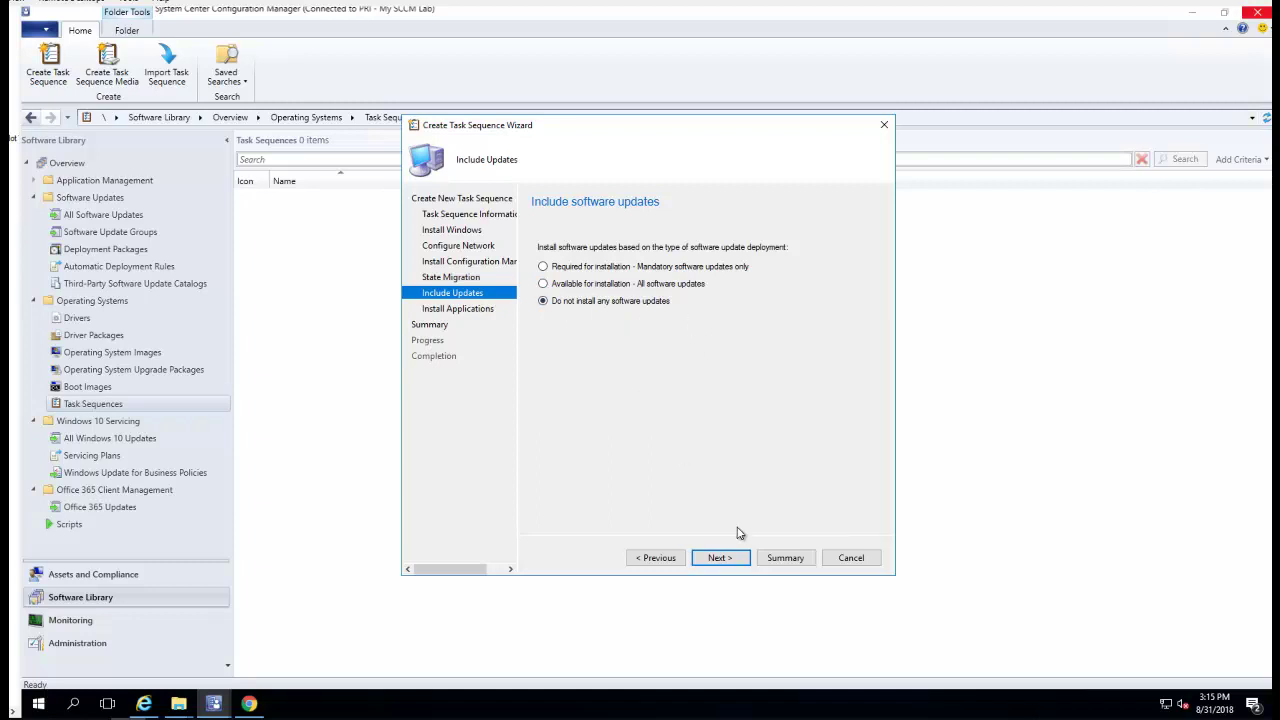
Look through the software list, including Office 365 Current Channel, but add no applications
{"action": "left_click", "coordinate": [727, 562]}
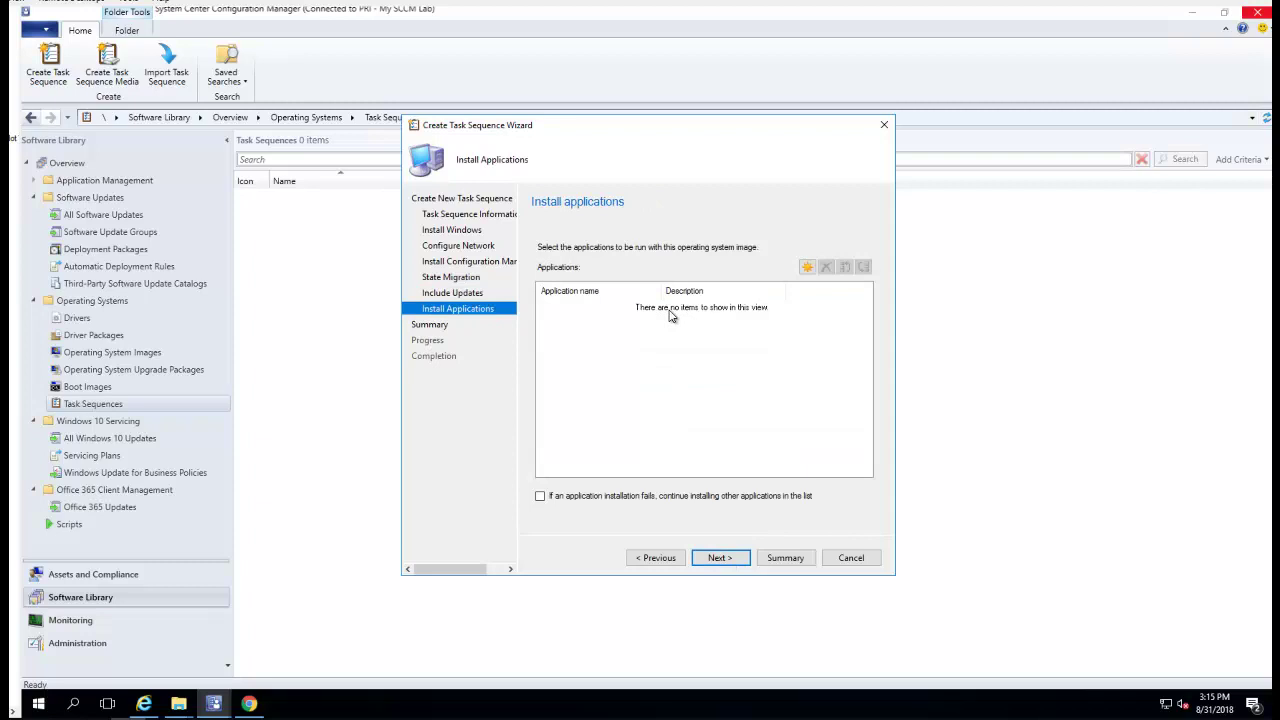
{"action": "left_click", "coordinate": [807, 267]}
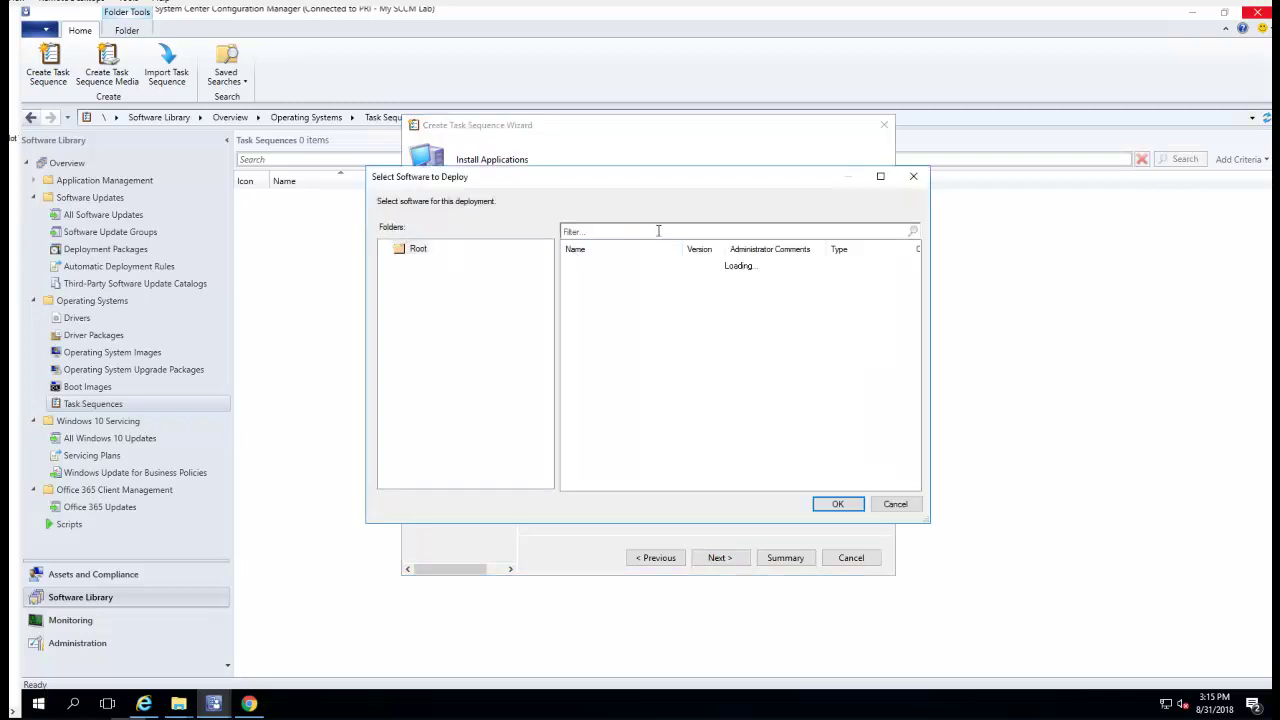
{"action": "left_click", "coordinate": [662, 265]}
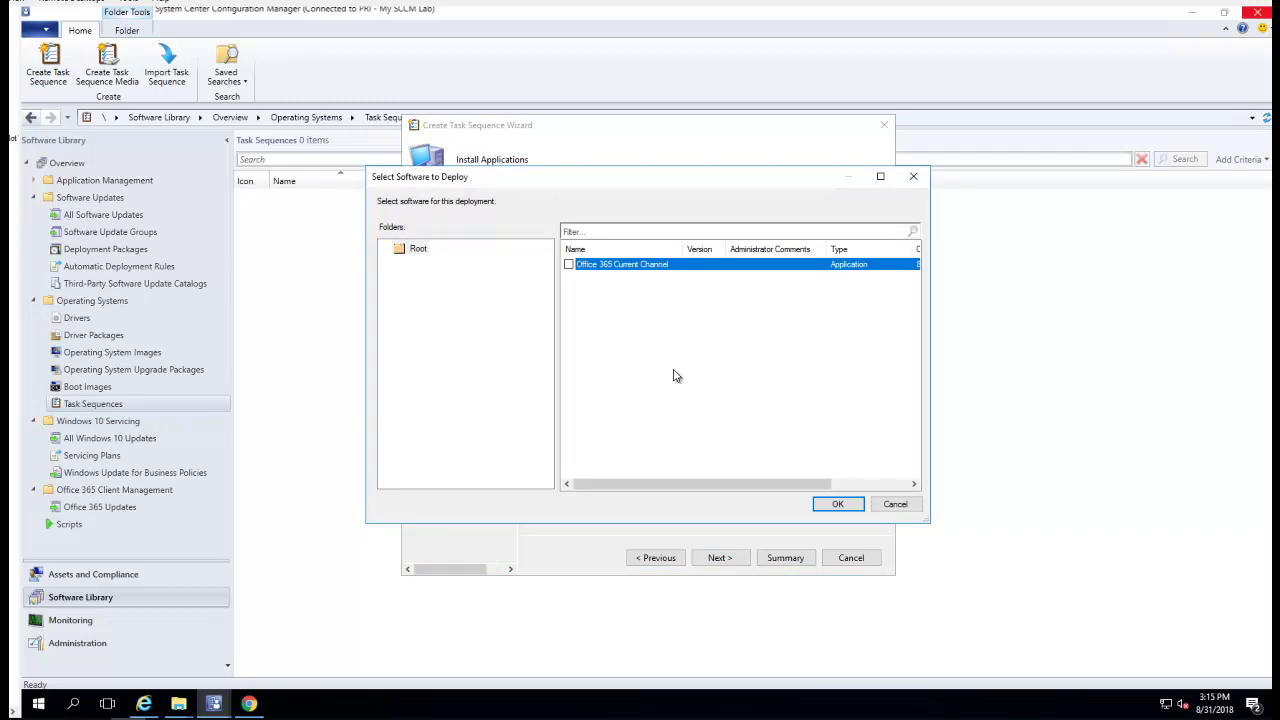
{"action": "left_click", "coordinate": [893, 505]}
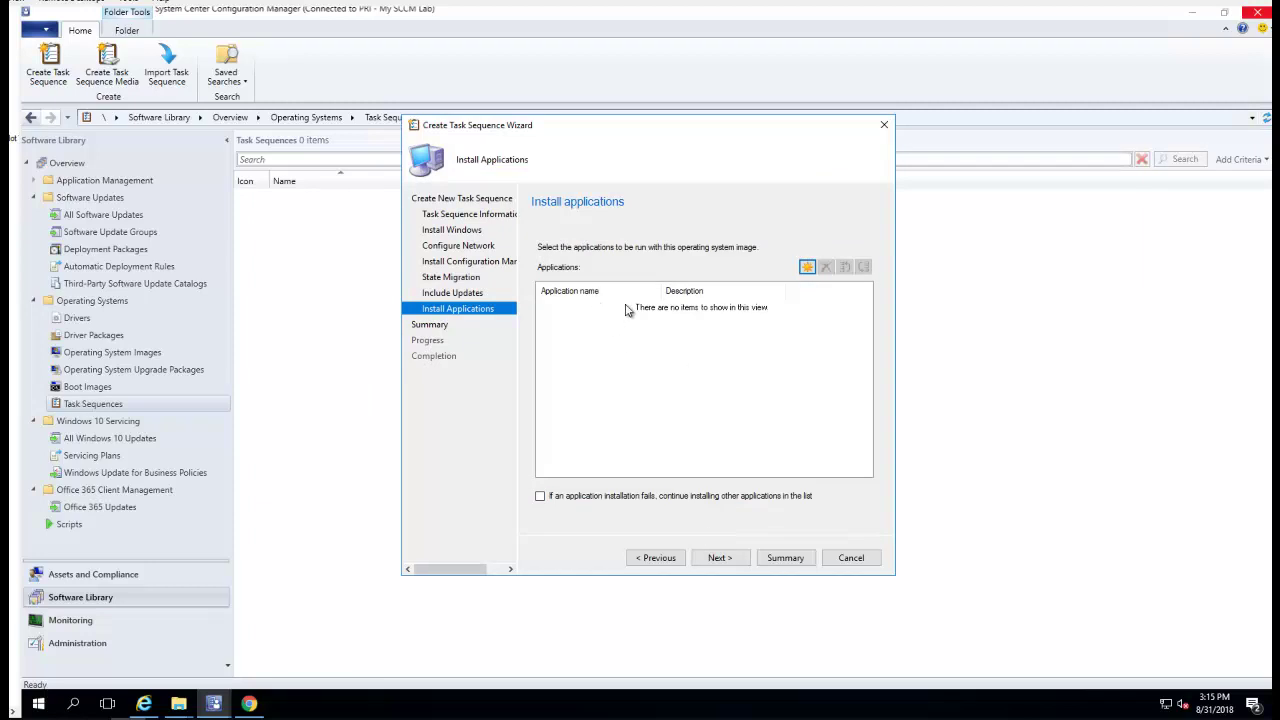
Create Task Sequence Test 1.0 from the summary and close the completed wizard
{"action": "left_click", "coordinate": [728, 560]}
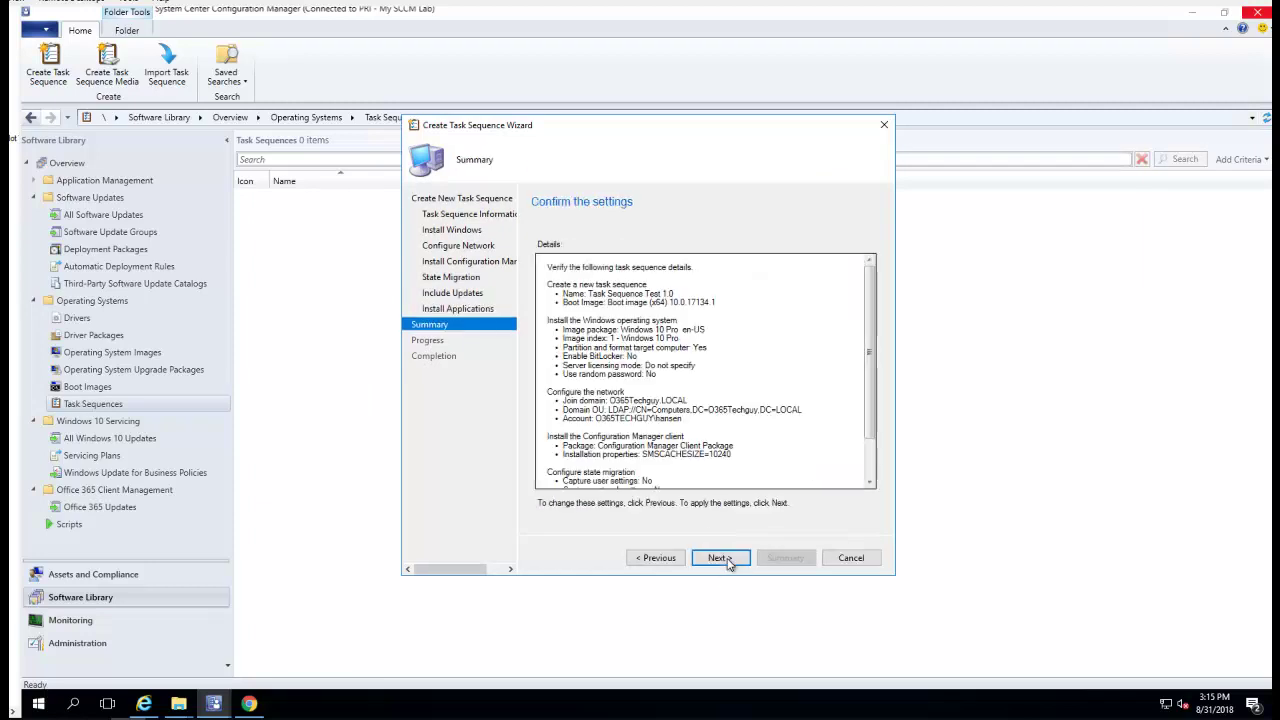
{"action": "left_click", "coordinate": [728, 562]}
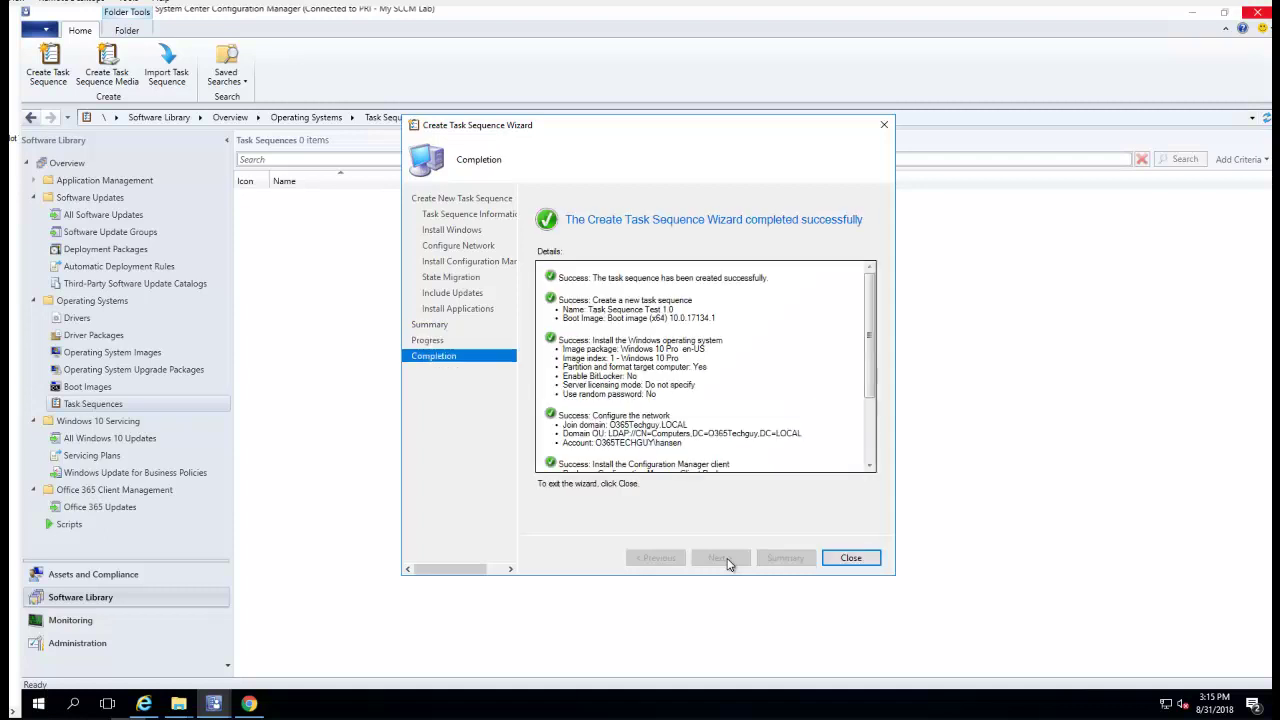
{"action": "scroll", "coordinate": [866, 444], "scroll_direction": "down", "scroll_amount": 4}
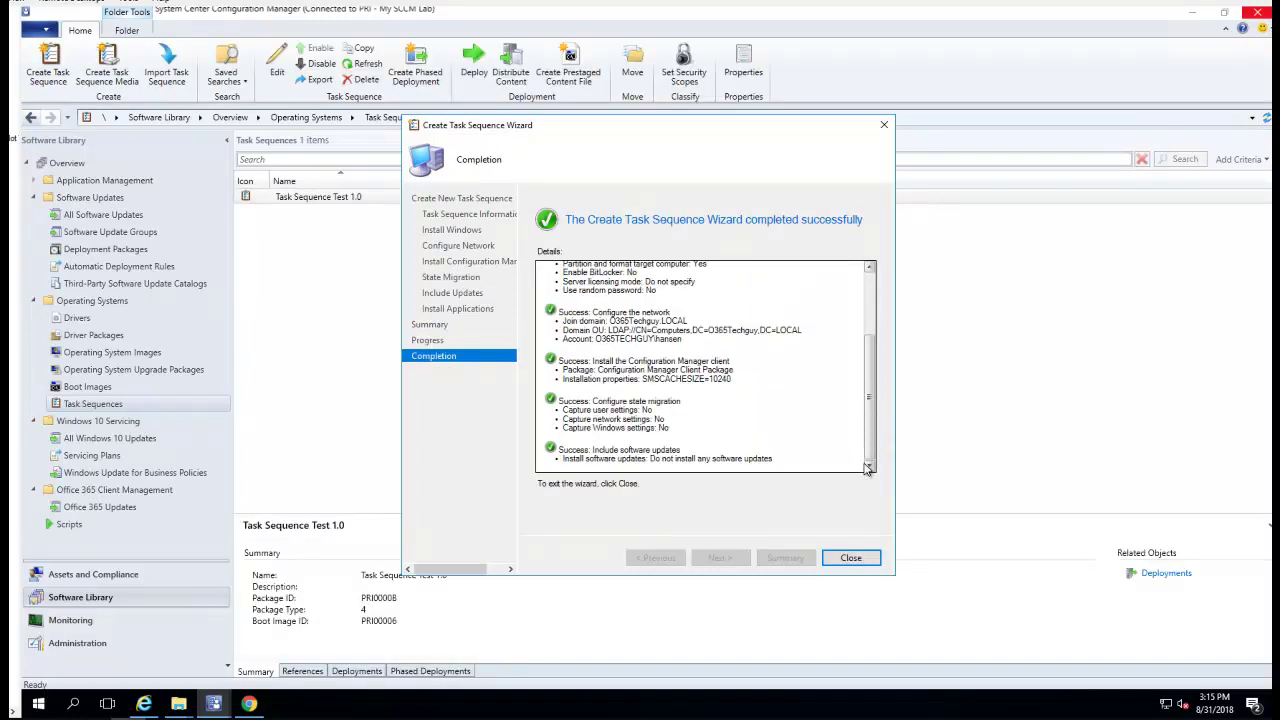
{"action": "left_click", "coordinate": [852, 559]}
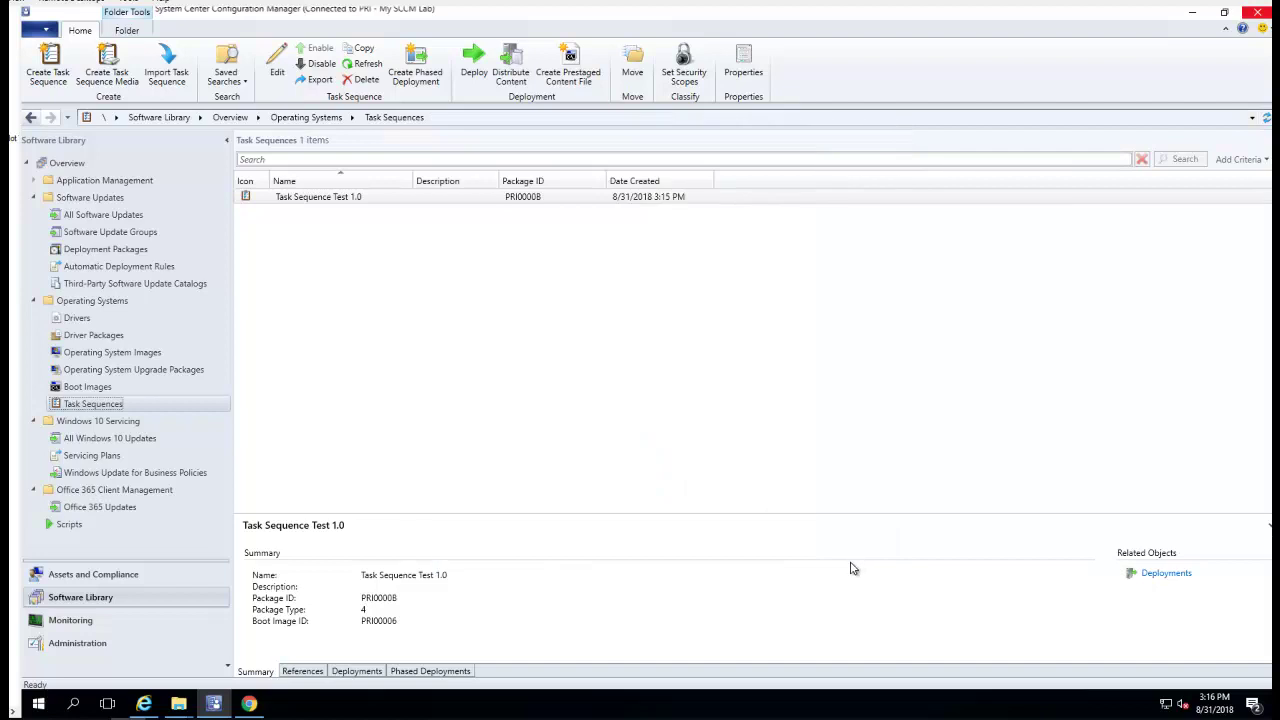
Refresh the list, check Task Sequence Test 1.0's Boot image (x64) reference and empty Deployments tab
{"action": "left_click", "coordinate": [531, 198]}
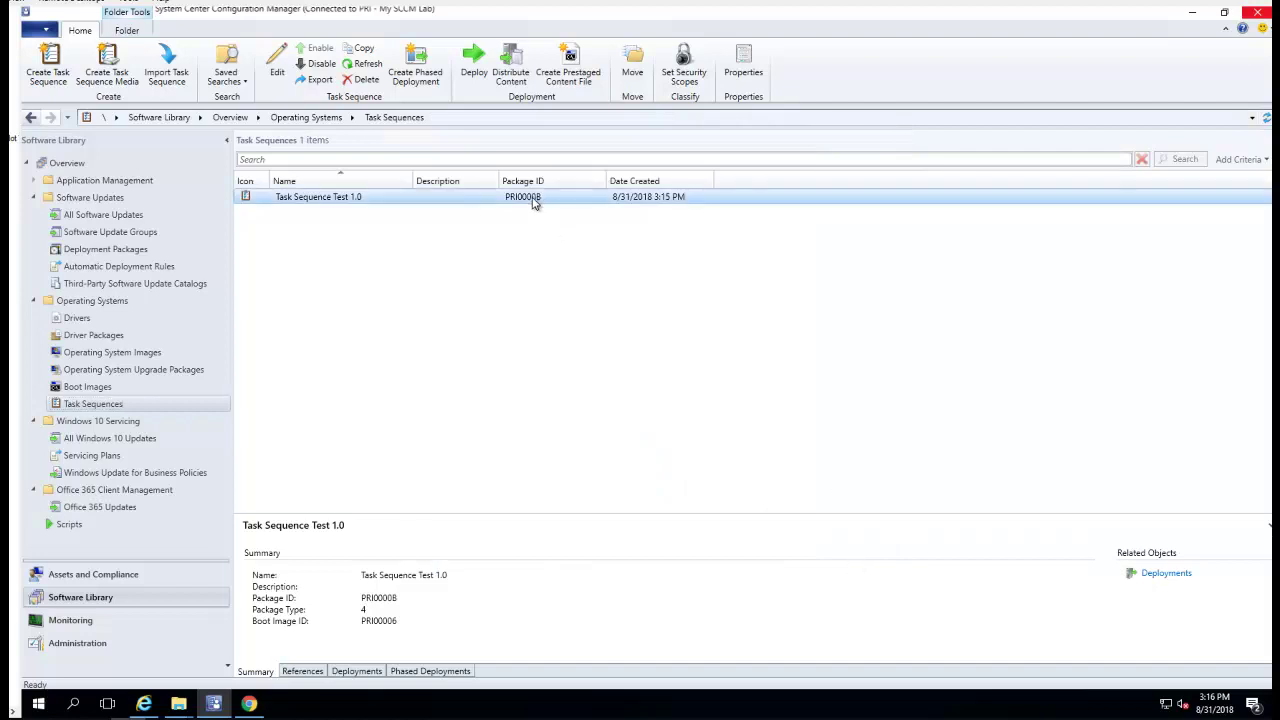
{"action": "left_click_drag", "start_coordinate": [620, 514], "coordinate": [609, 378]}
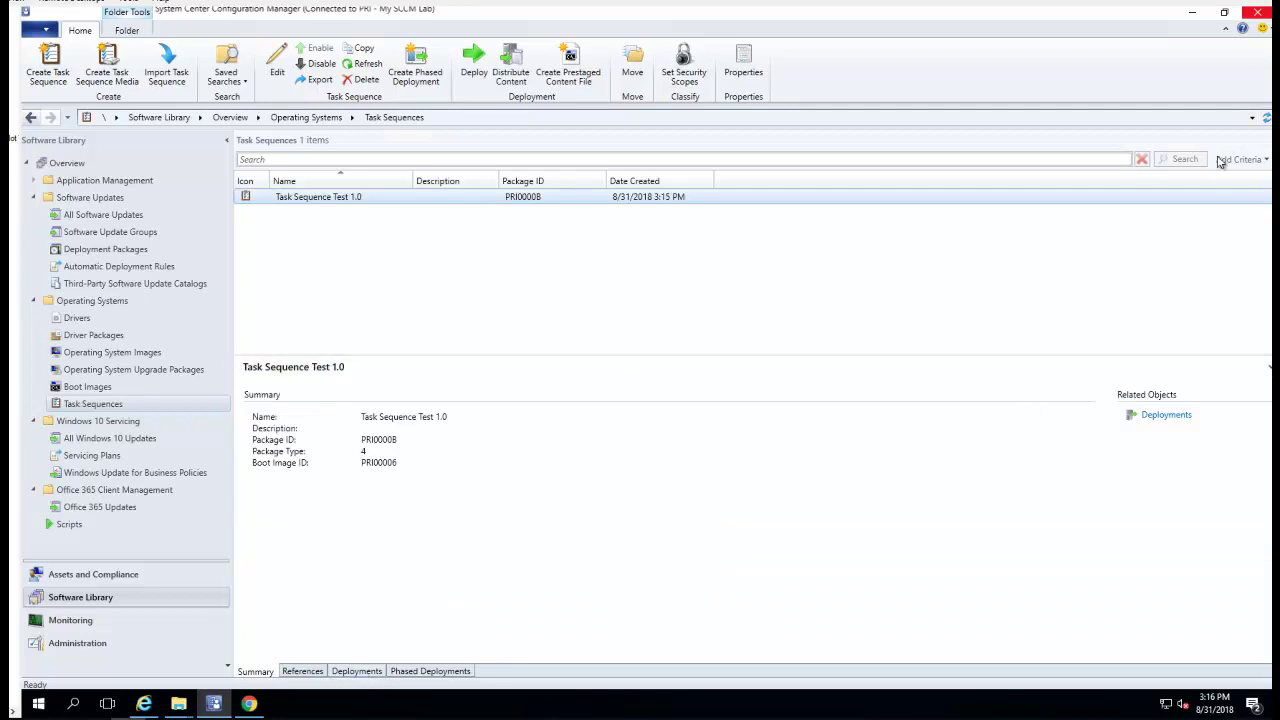
{"action": "left_click", "coordinate": [1265, 118]}
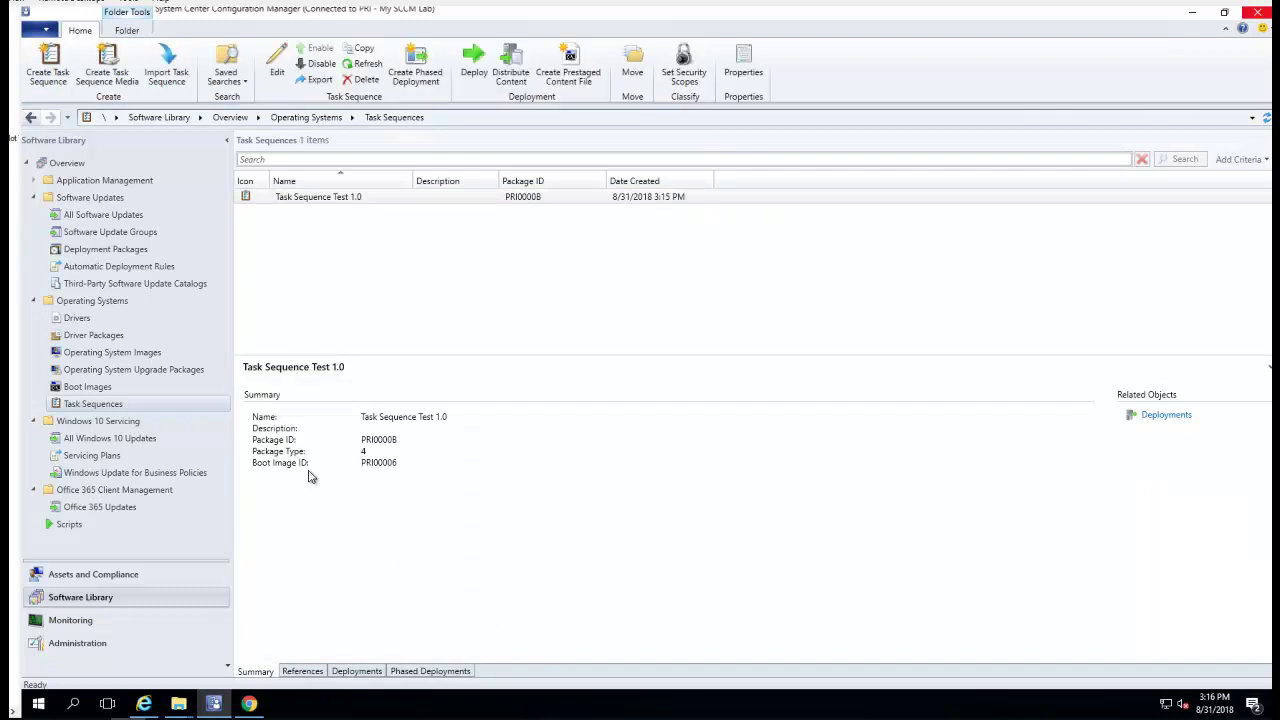
{"action": "left_click", "coordinate": [303, 671]}
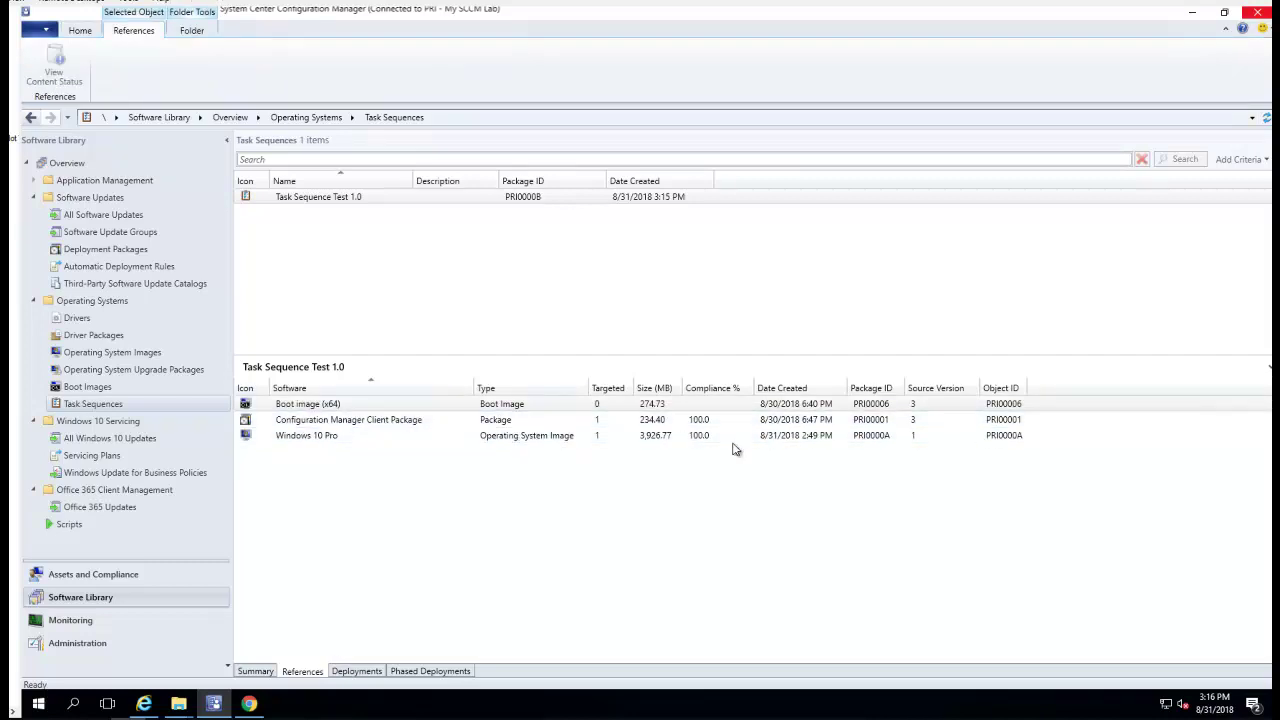
{"action": "left_click", "coordinate": [619, 409]}
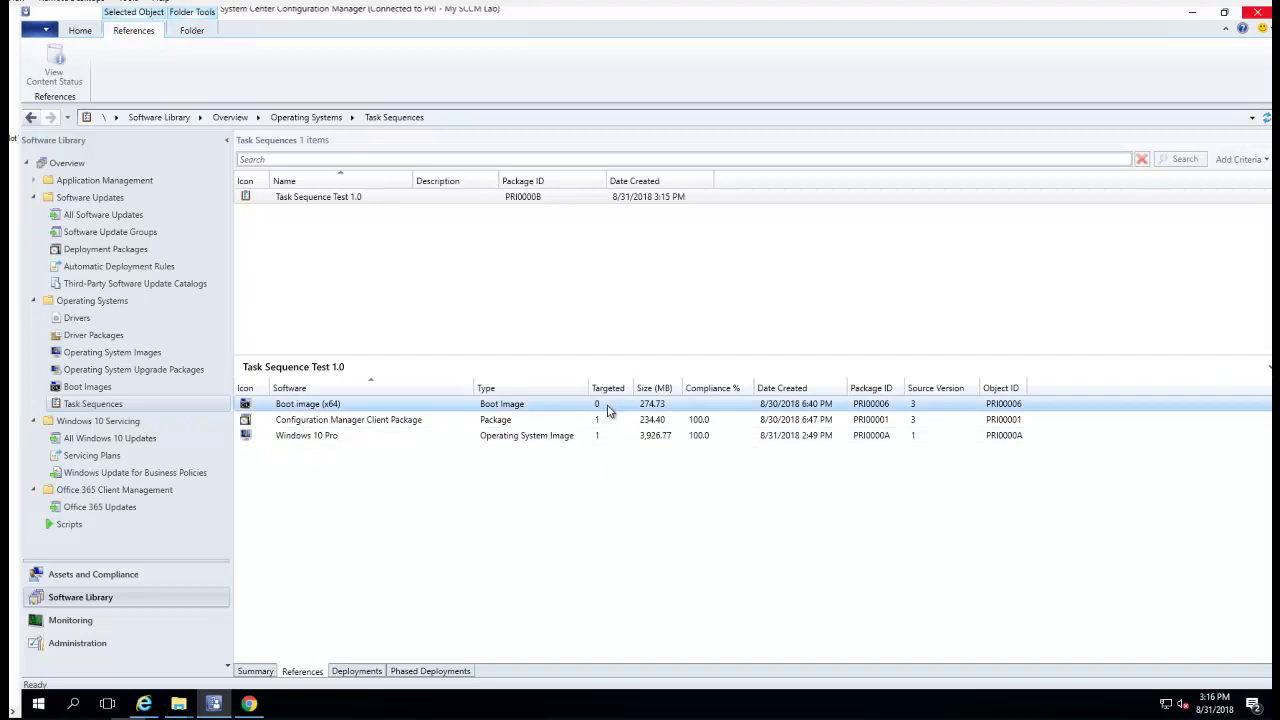
{"action": "left_click", "coordinate": [357, 672]}
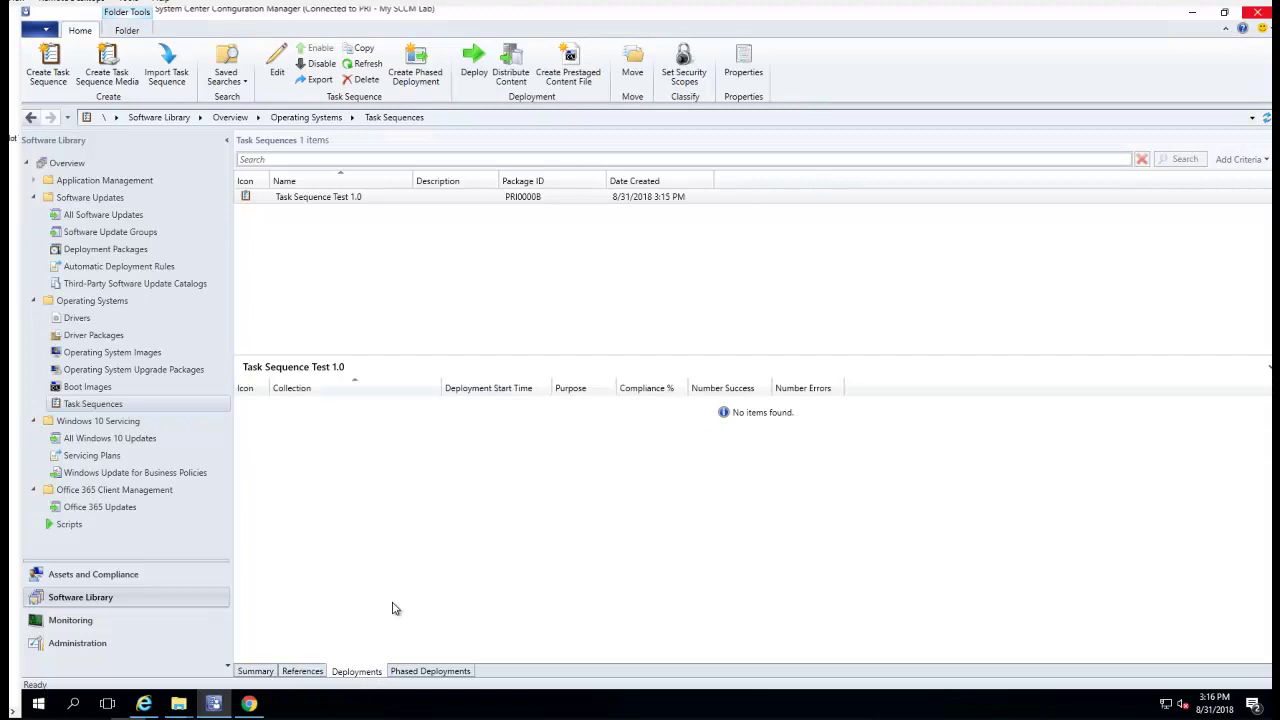
Deploy Task Sequence Test 1.0 to the All Unknown Computers collection, accepting the high-risk warning
{"action": "right_click", "coordinate": [368, 200]}
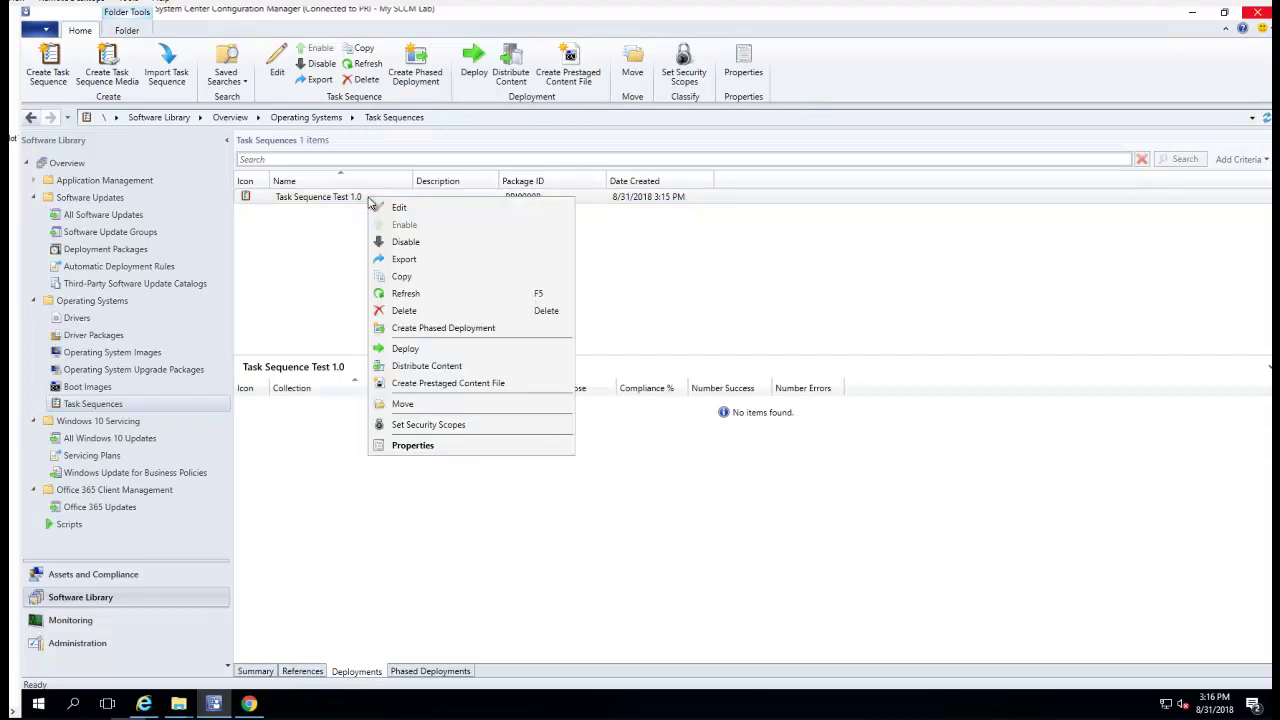
{"action": "left_click", "coordinate": [424, 350]}
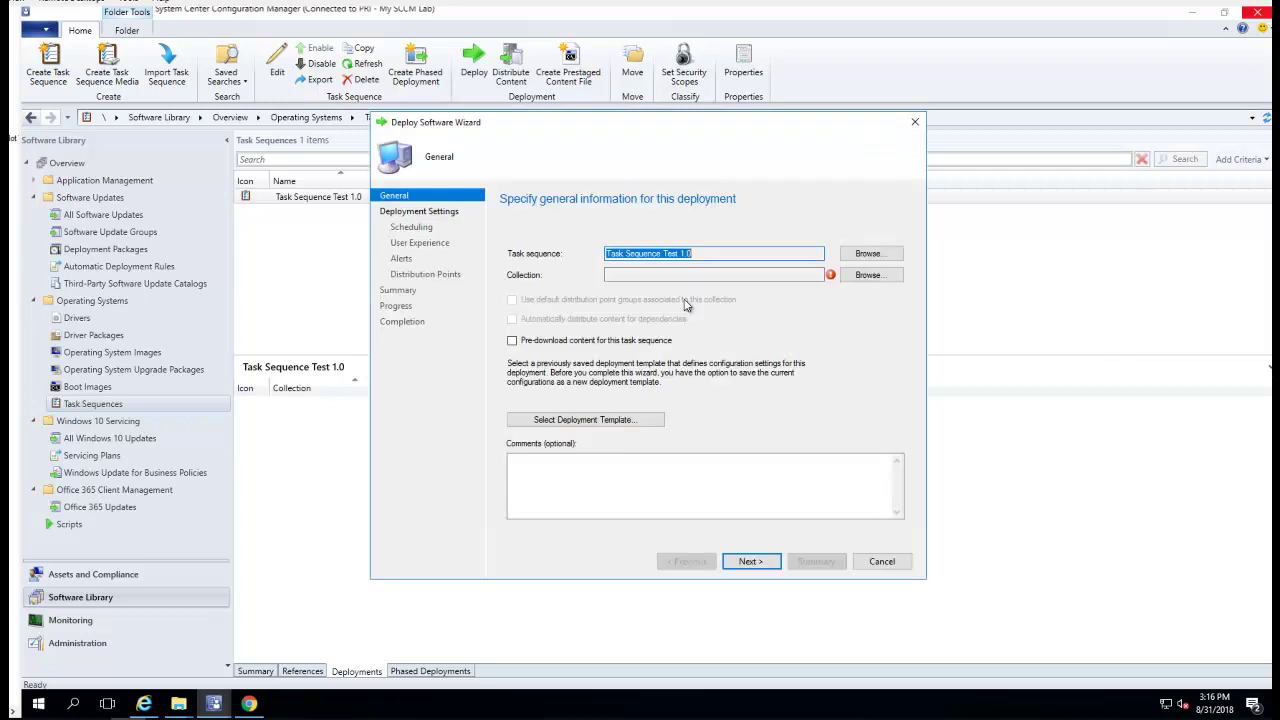
{"action": "left_click", "coordinate": [847, 279]}
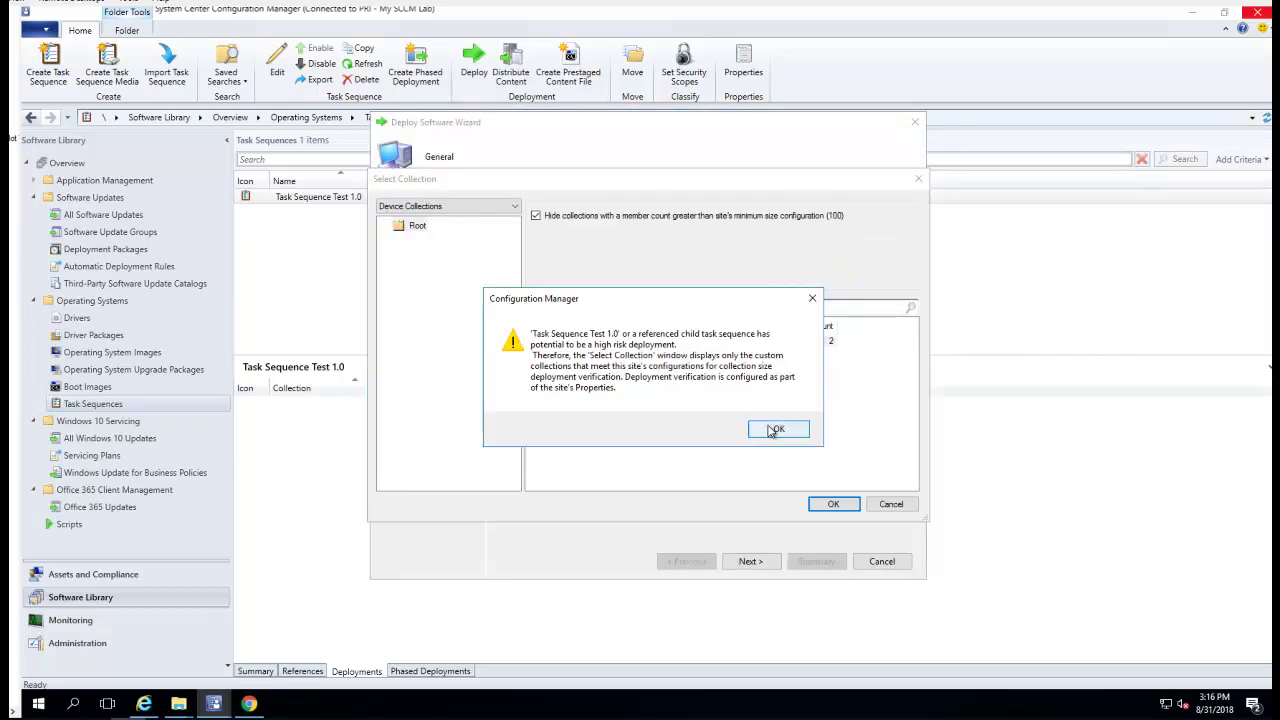
{"action": "left_click", "coordinate": [773, 430]}
{"action": "left_click", "coordinate": [624, 346]}
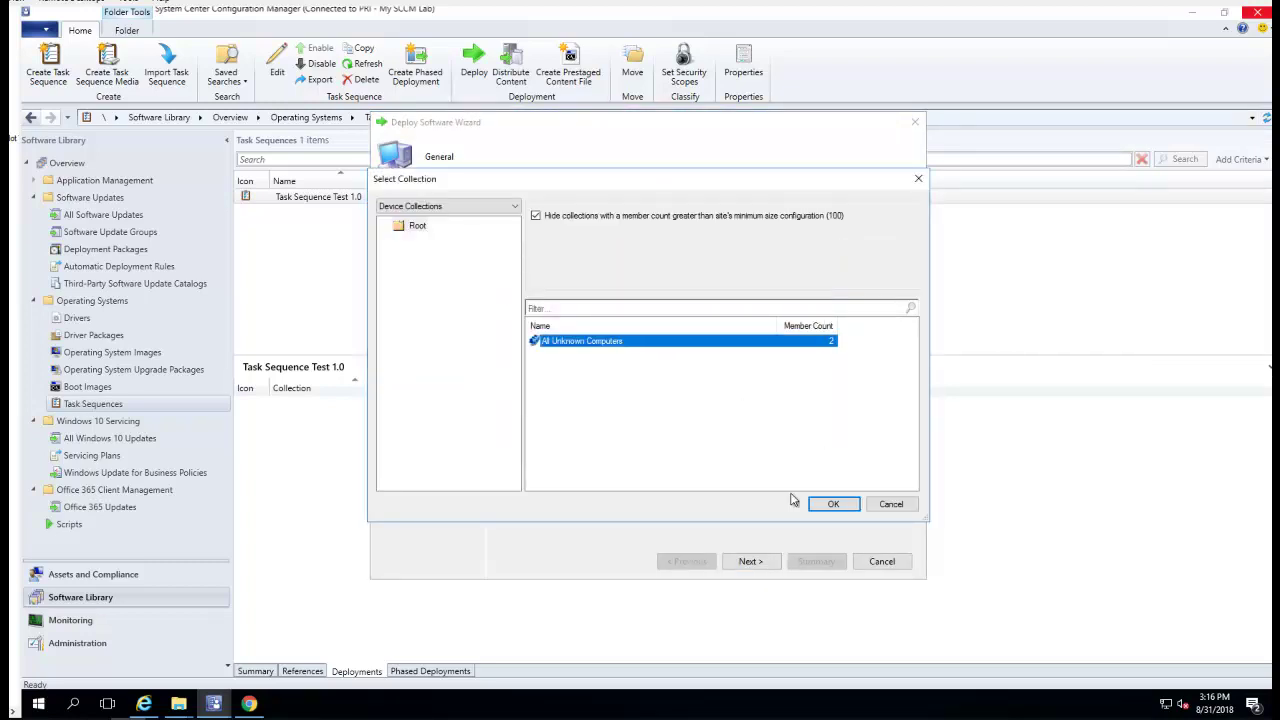
{"action": "left_click", "coordinate": [832, 505]}
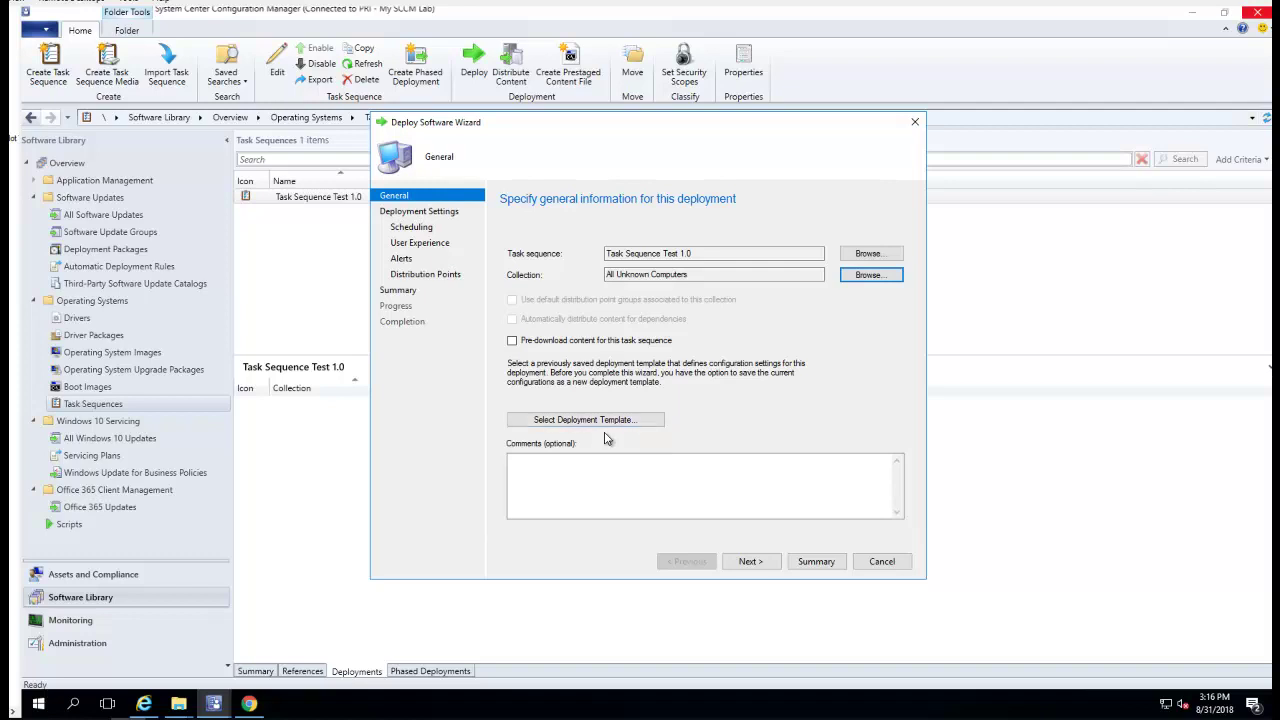
Make the Available deployment reach 'Configuration Manager clients, media and PXE', then continue to Scheduling
{"action": "left_click", "coordinate": [749, 562]}
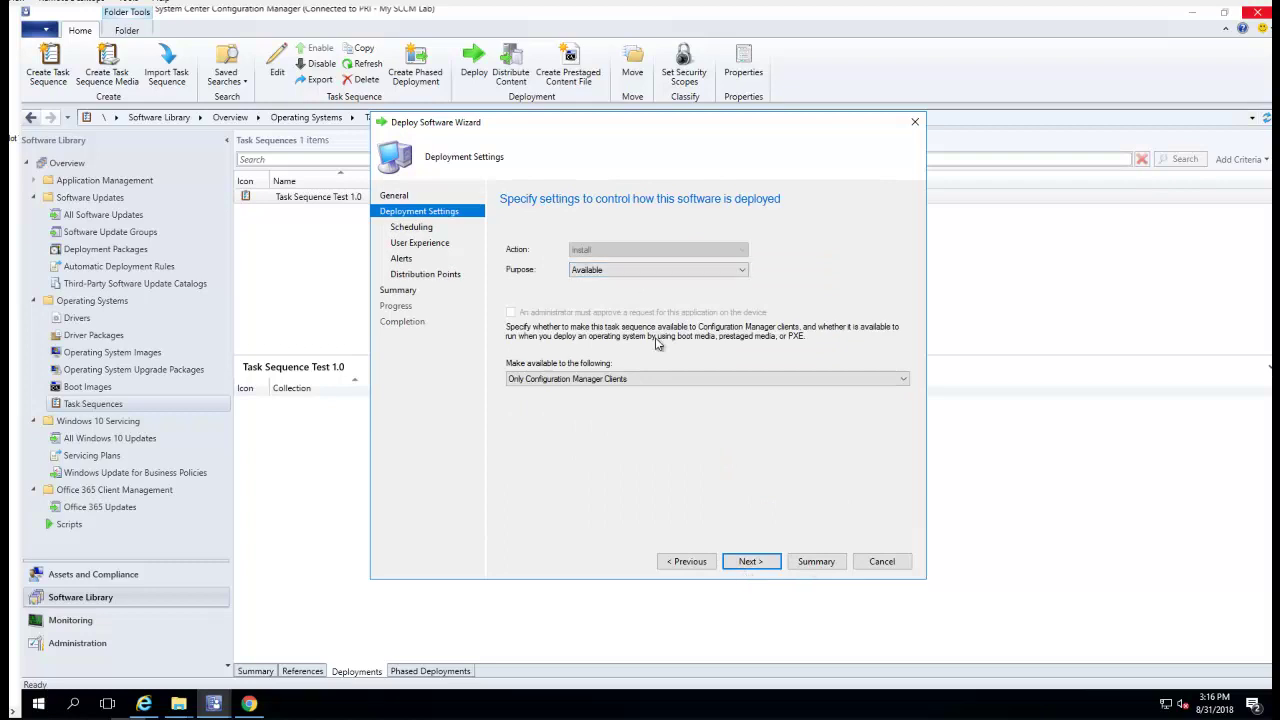
{"action": "left_click", "coordinate": [652, 377]}
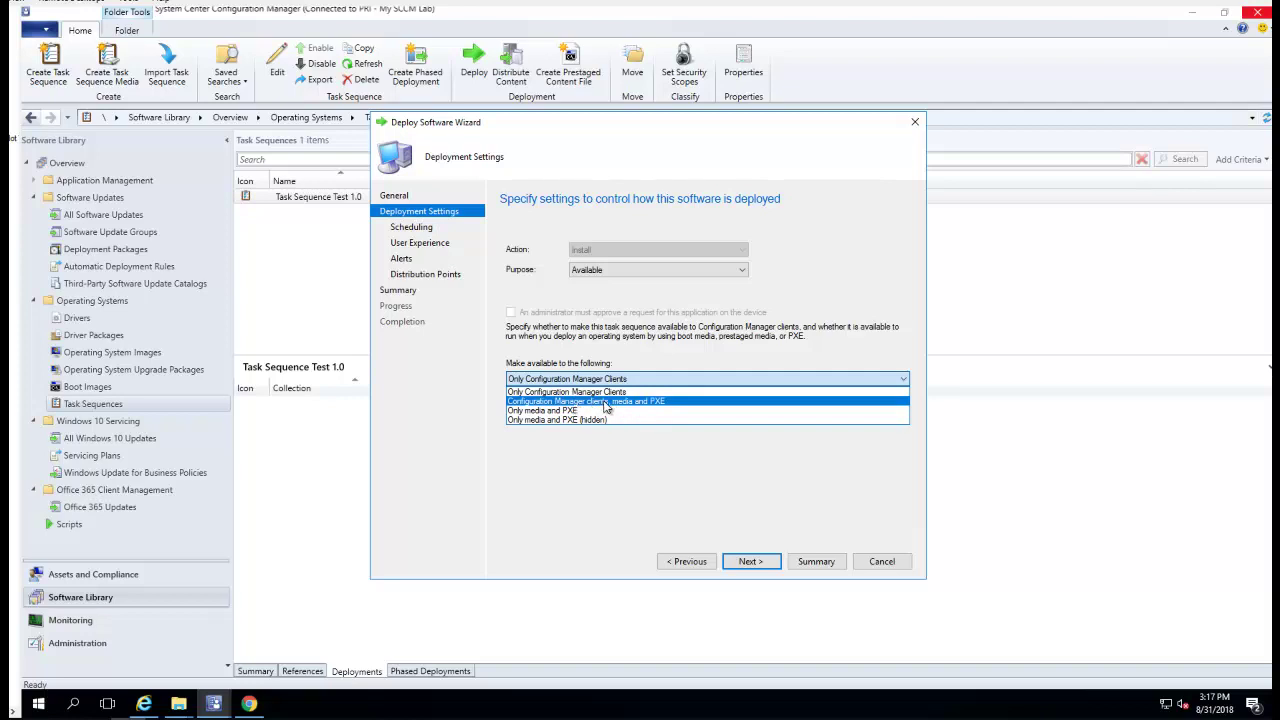
{"action": "left_click", "coordinate": [604, 402]}
{"action": "left_click", "coordinate": [750, 564]}
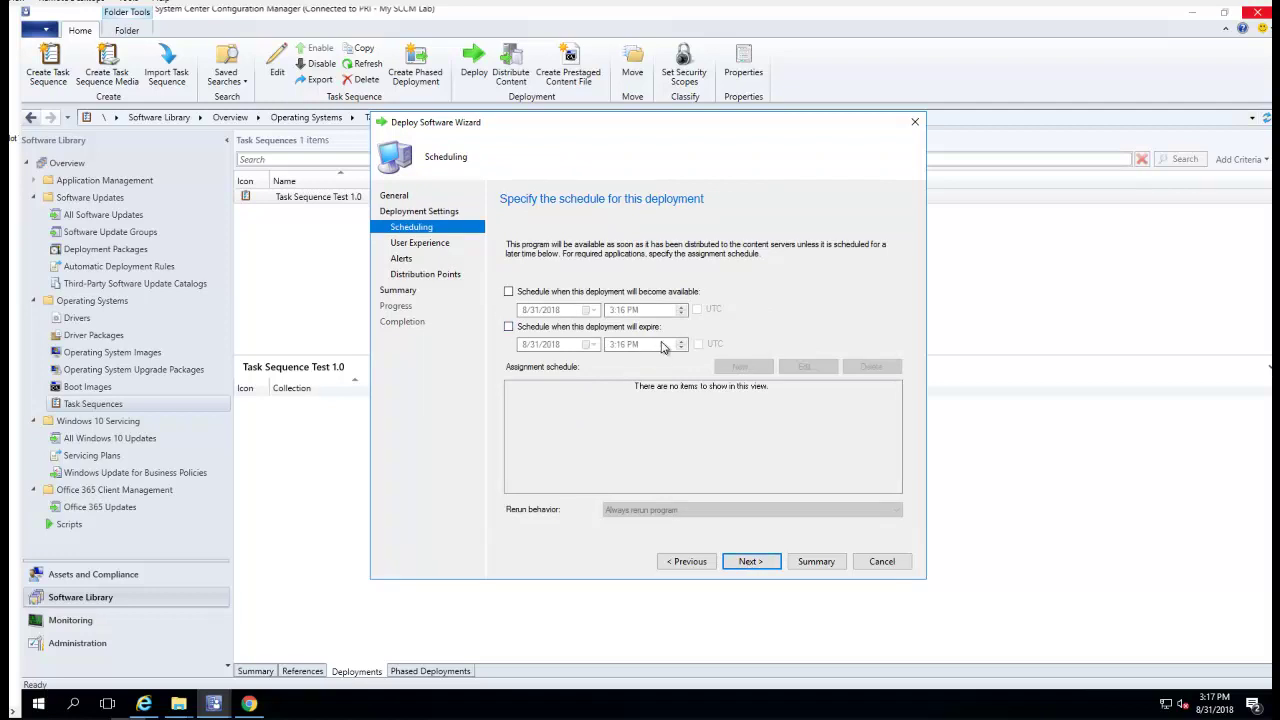
Accept default Scheduling, User Experience, Alerts and Distribution Points settings and create the deployment
{"action": "left_click", "coordinate": [750, 564]}
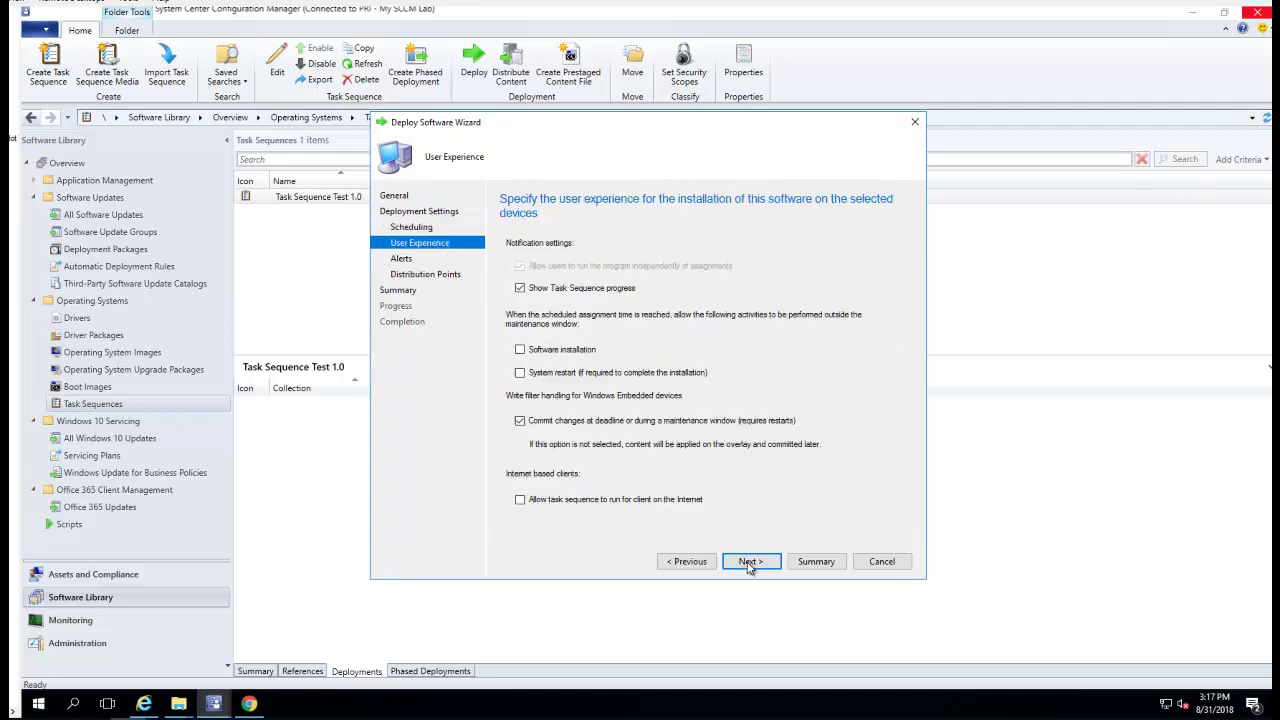
{"action": "left_click", "coordinate": [757, 564]}
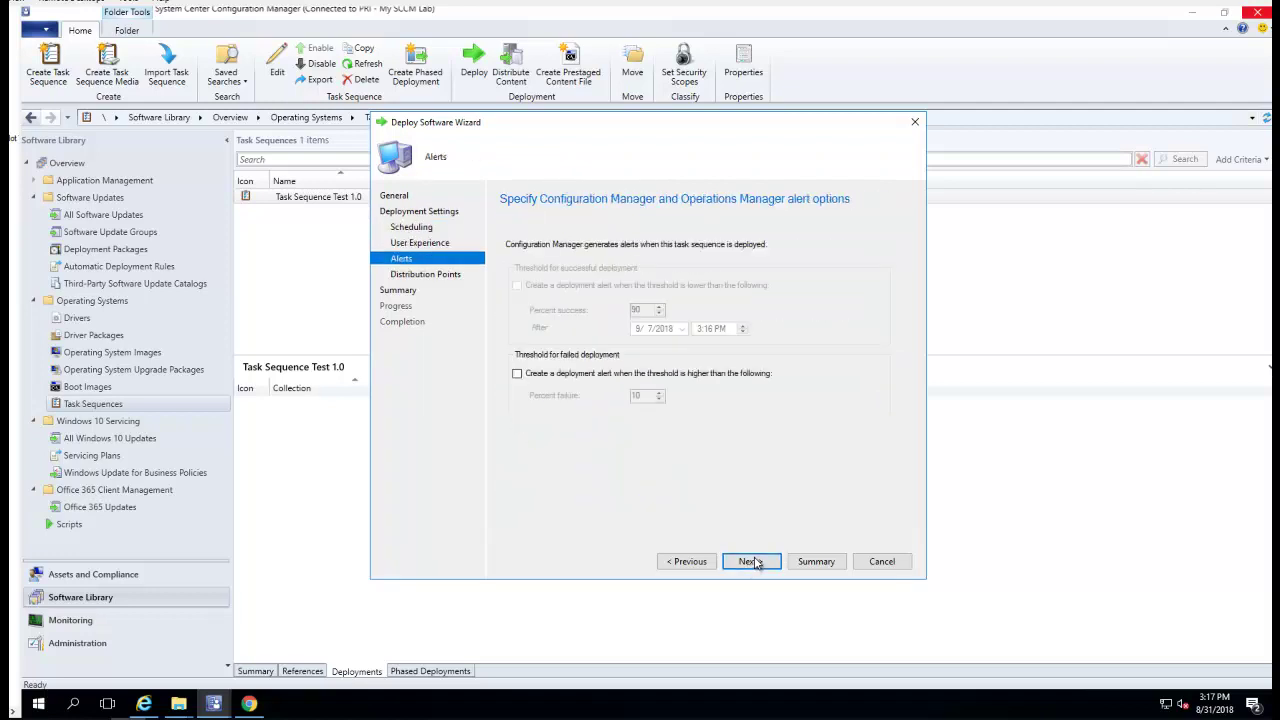
{"action": "left_click", "coordinate": [758, 564]}
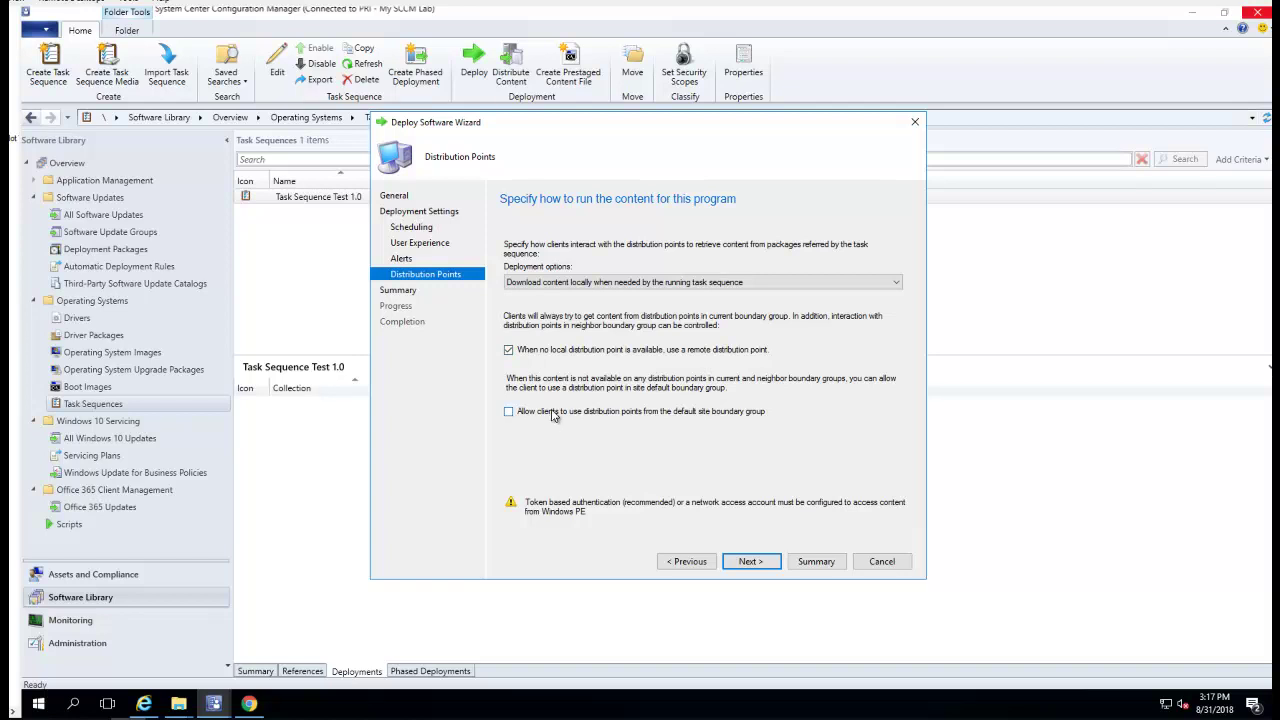
{"action": "left_click", "coordinate": [752, 562]}
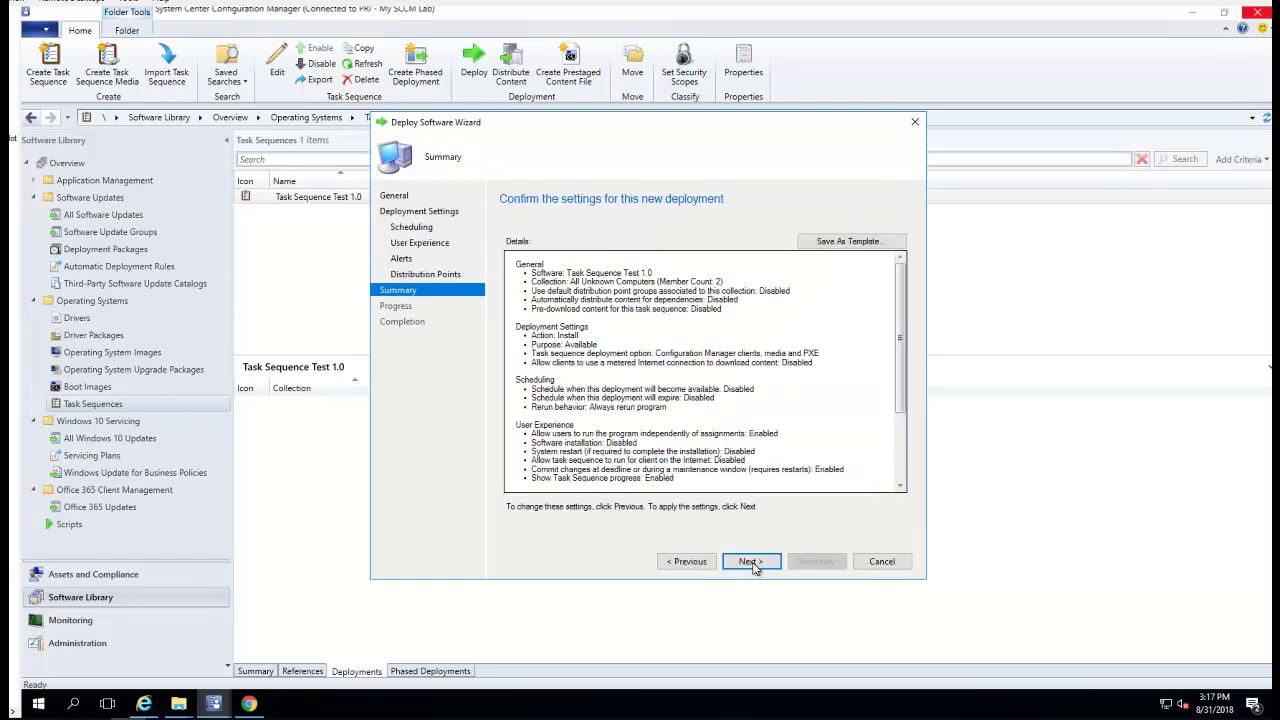
{"action": "left_click", "coordinate": [752, 562]}
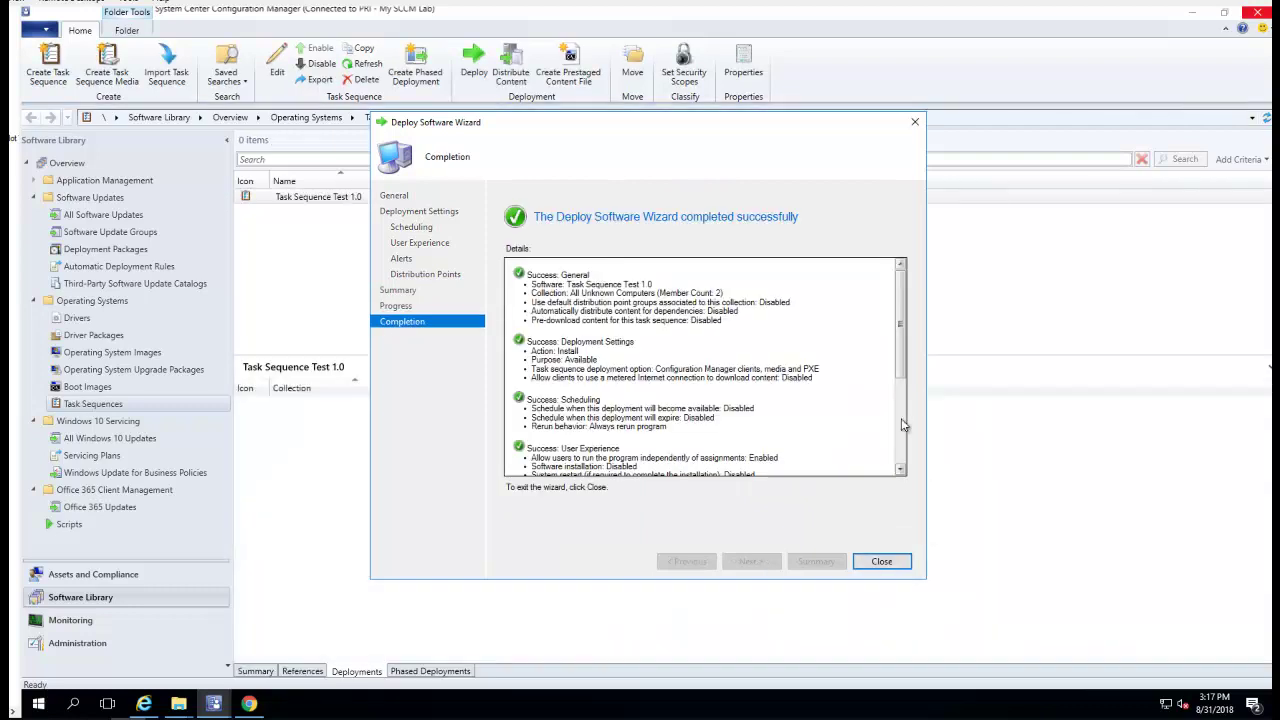
{"action": "left_click", "coordinate": [886, 561]}
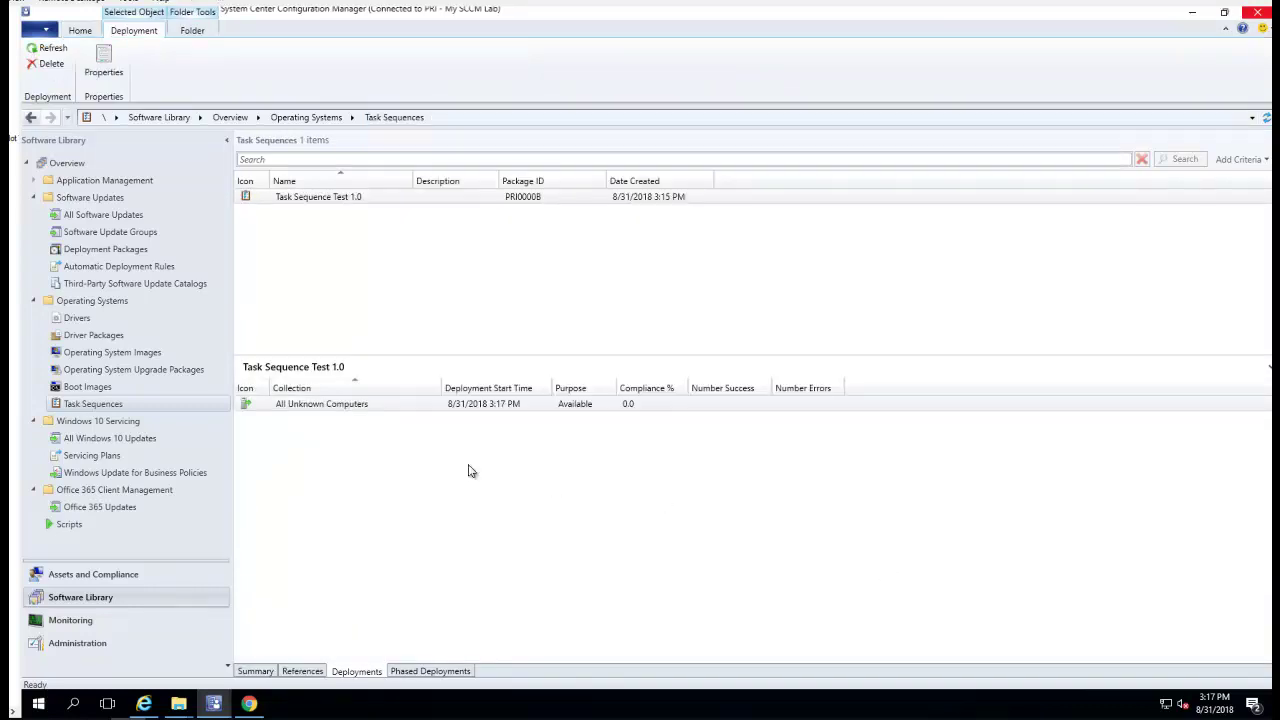
View the three packages Task Sequence Test 1.0 references in the References tab
{"action": "left_click", "coordinate": [303, 671]}
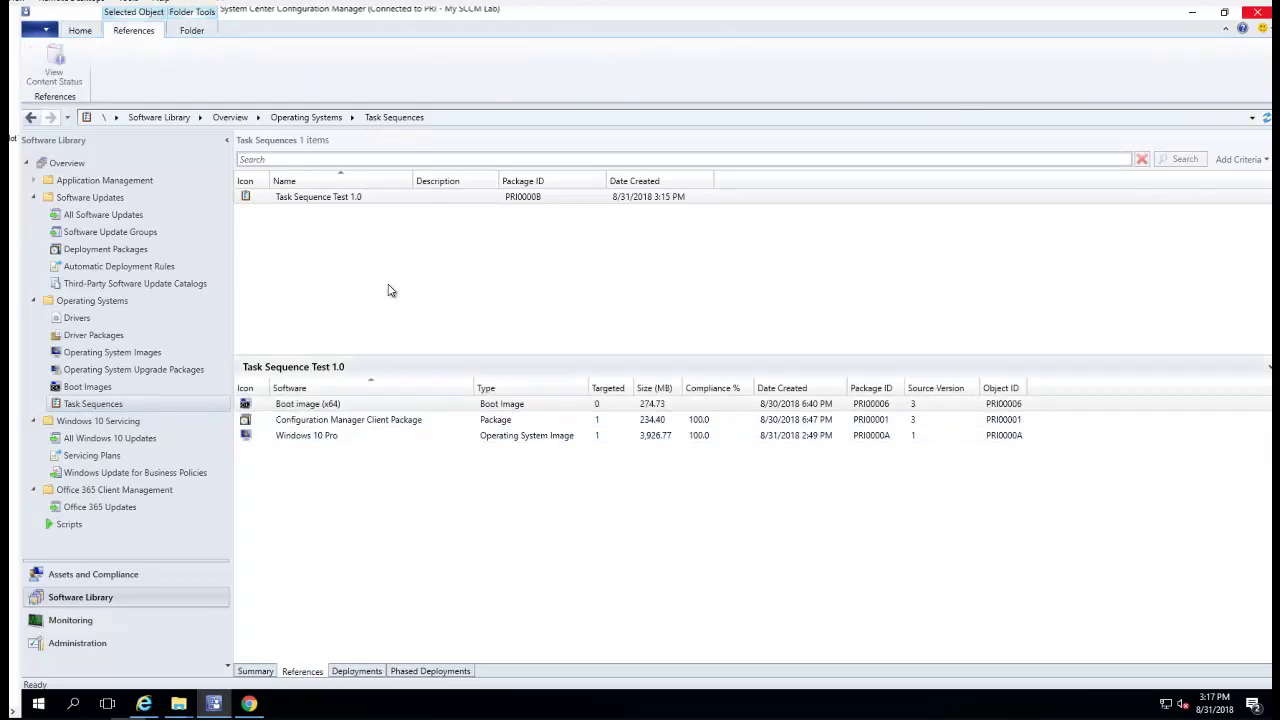
{"action": "left_click", "coordinate": [389, 197]}
{"action": "right_click", "coordinate": [389, 197]}
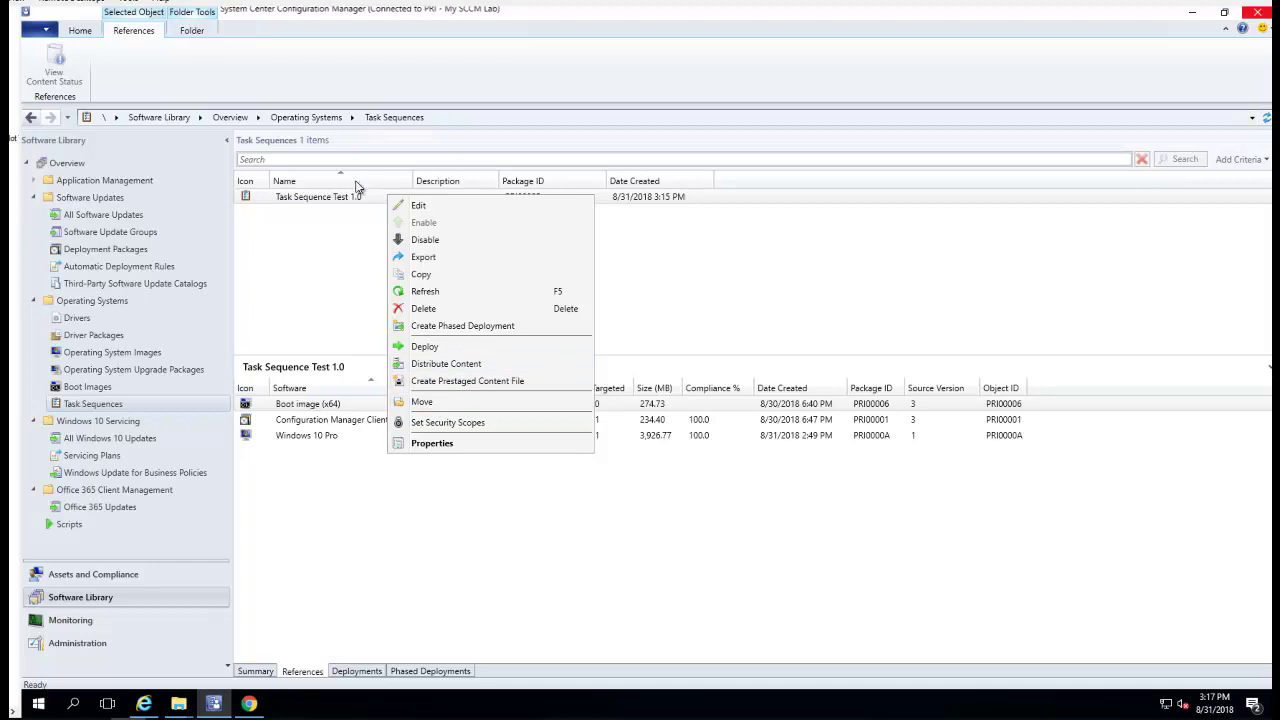
{"action": "left_click", "coordinate": [349, 543]}
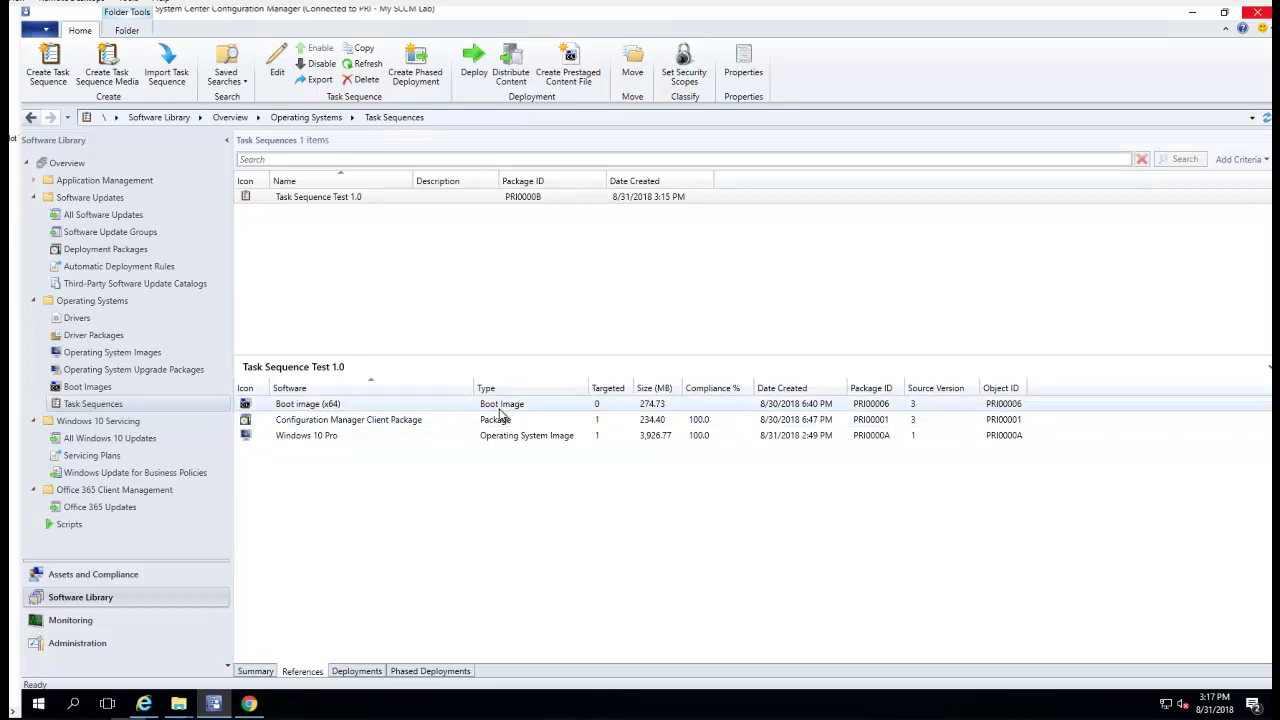
Show Task Sequence Test 1.0's Summary details: package type 4, boot image PRI00006
{"action": "left_click", "coordinate": [366, 203]}
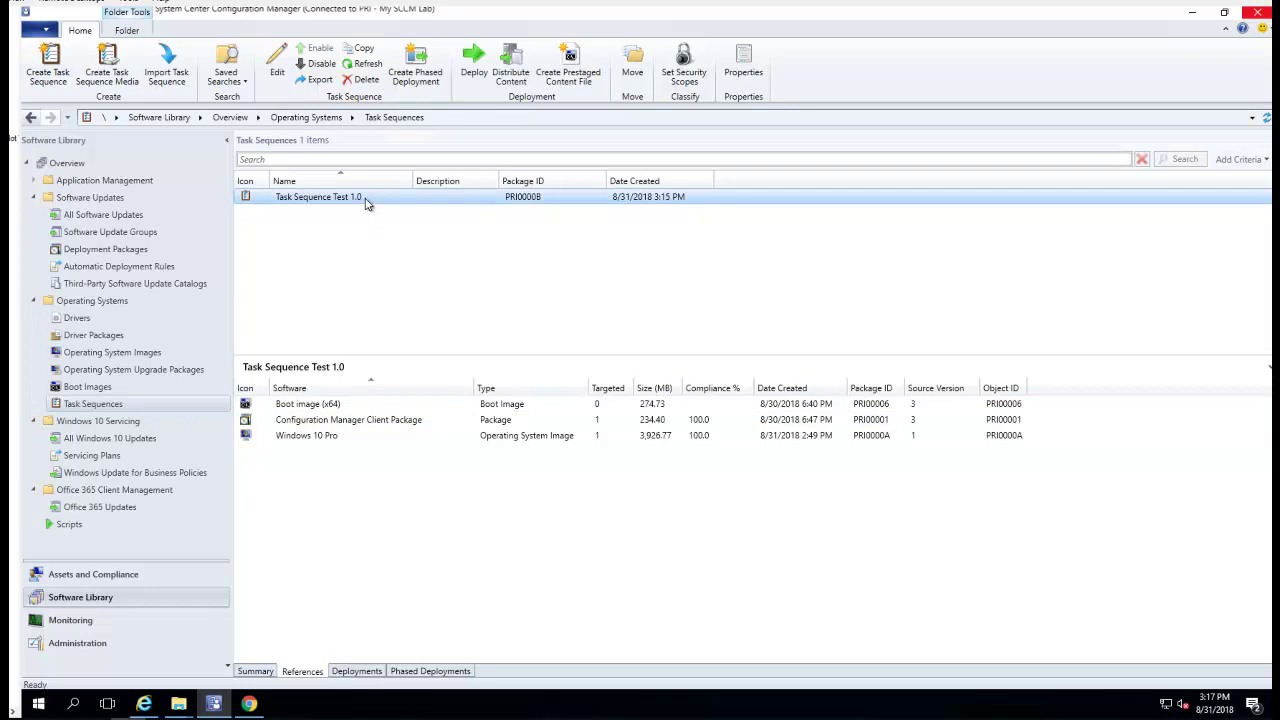
{"action": "right_click", "coordinate": [366, 203]}
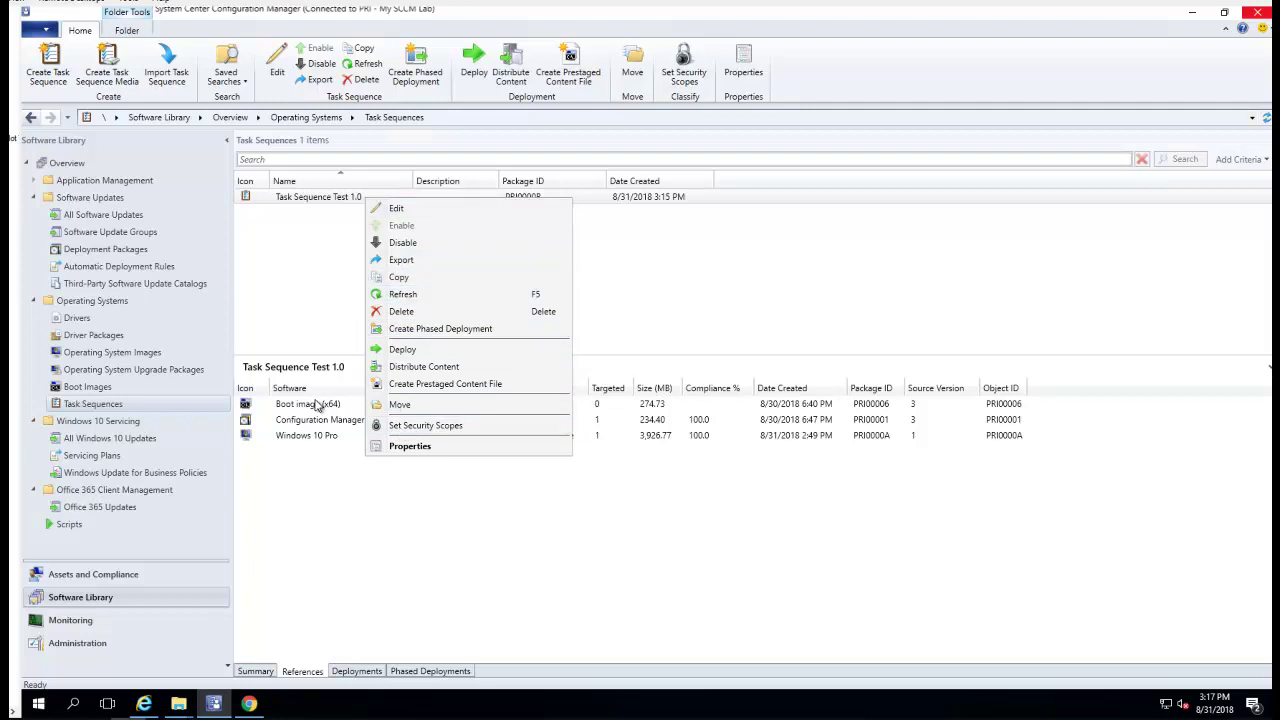
{"action": "left_click", "coordinate": [316, 403]}
{"action": "left_click", "coordinate": [254, 672]}
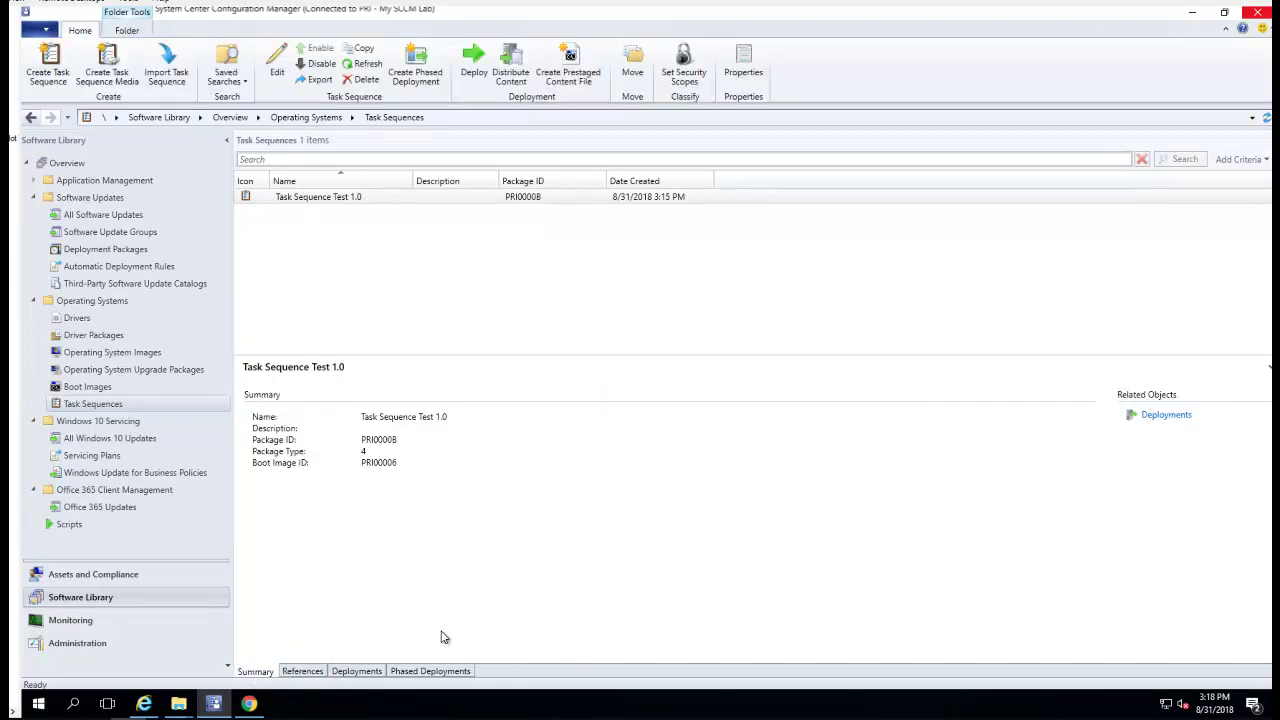
{"action": "left_click", "coordinate": [421, 198]}
Start Distribute Content for Task Sequence Test 1.0 and advance past the General and Content pages
{"action": "right_click", "coordinate": [421, 198]}
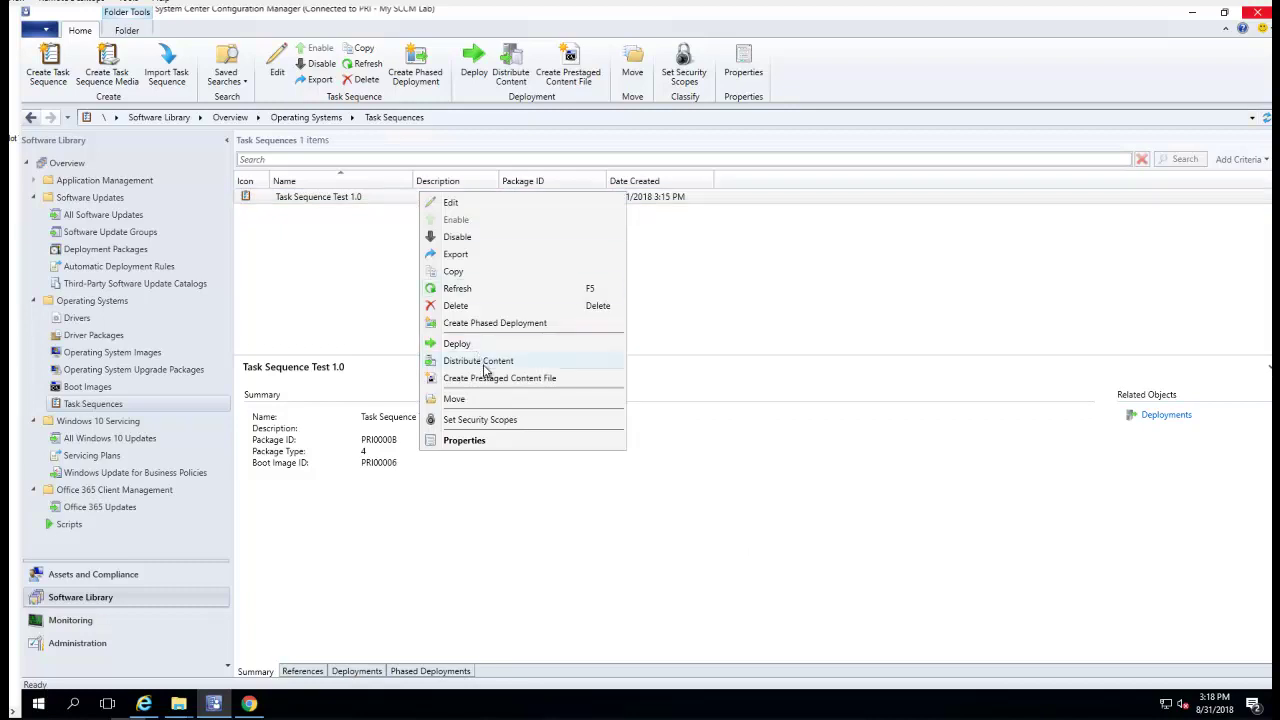
{"action": "left_click", "coordinate": [369, 205]}
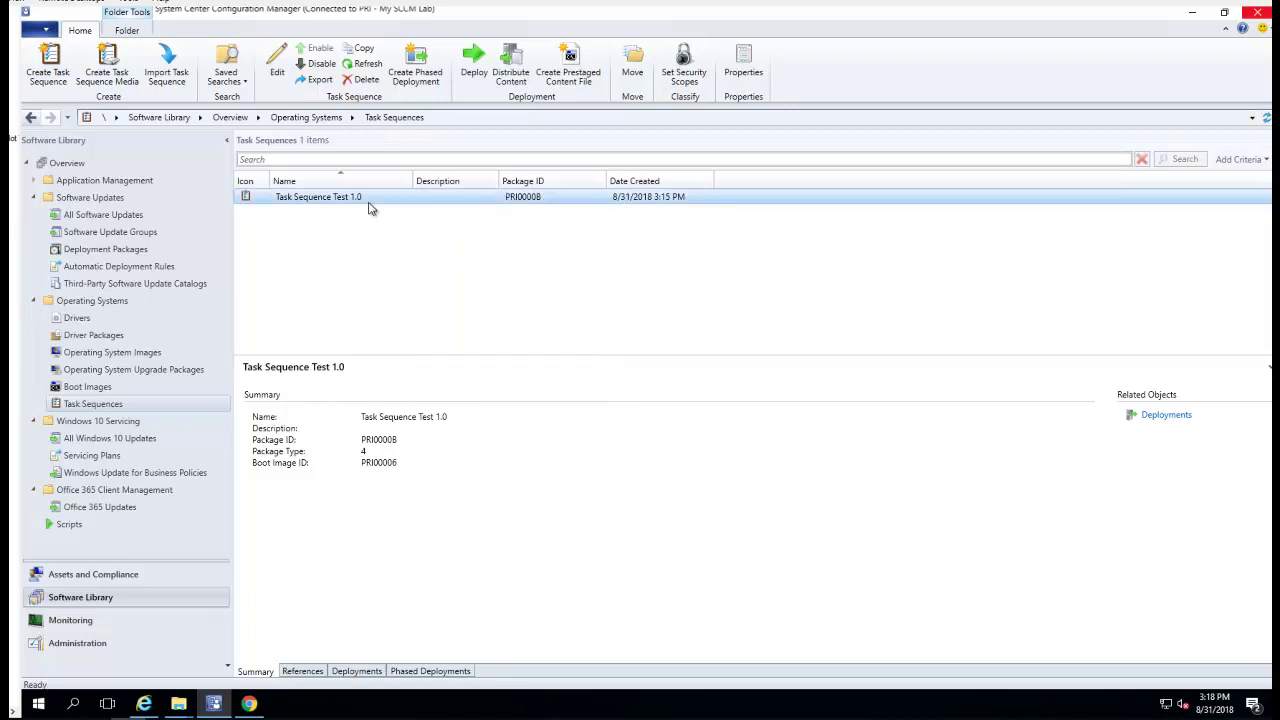
{"action": "right_click", "coordinate": [369, 207]}
{"action": "left_click", "coordinate": [427, 379]}
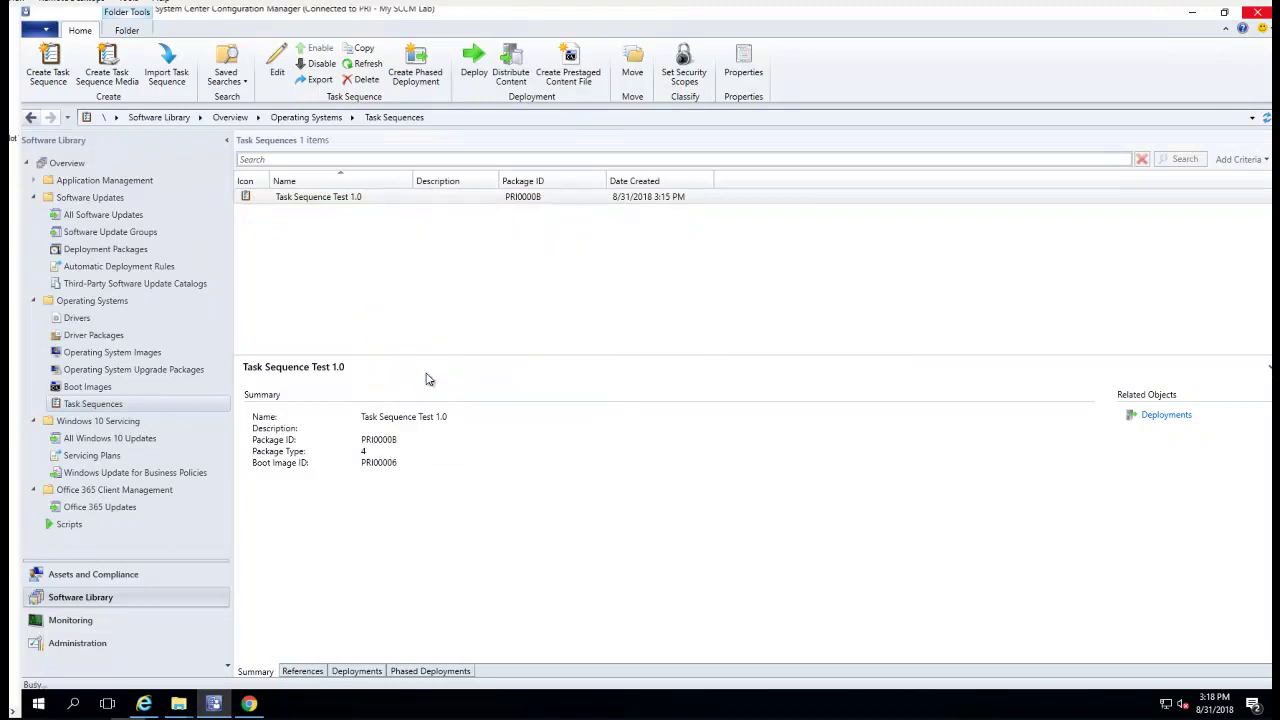
{"action": "left_click", "coordinate": [720, 542]}
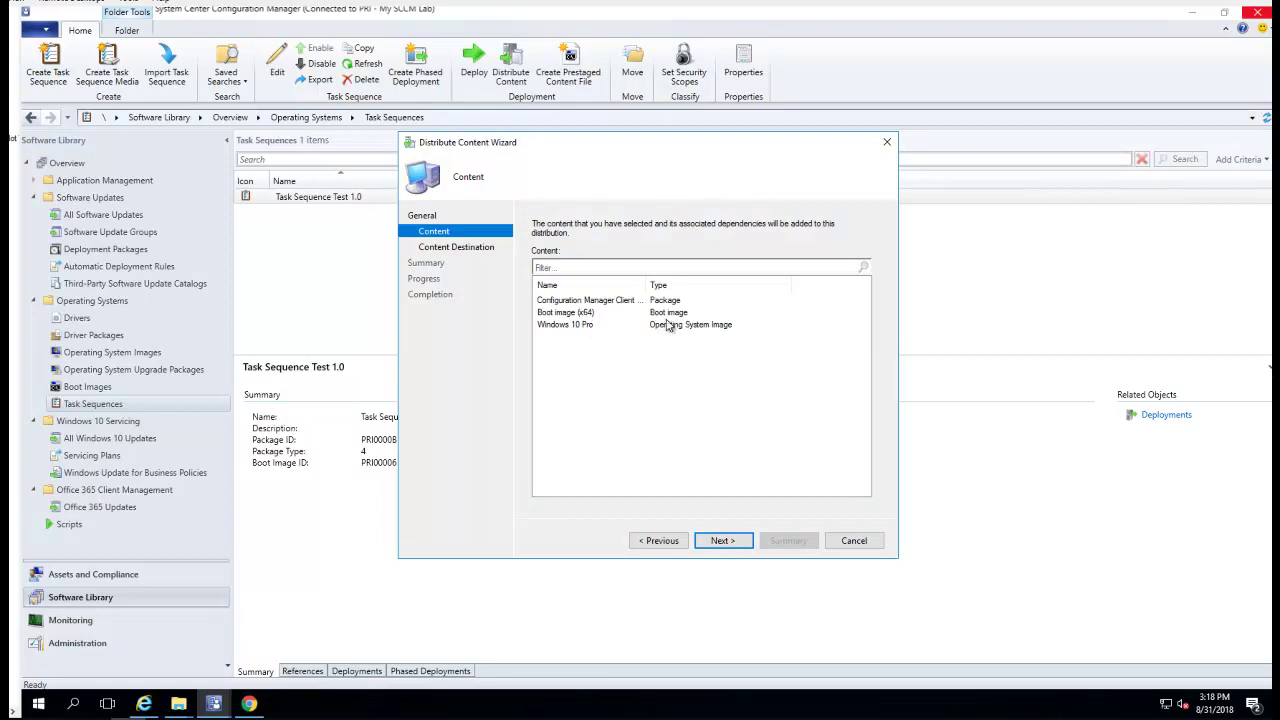
{"action": "left_click", "coordinate": [730, 545]}
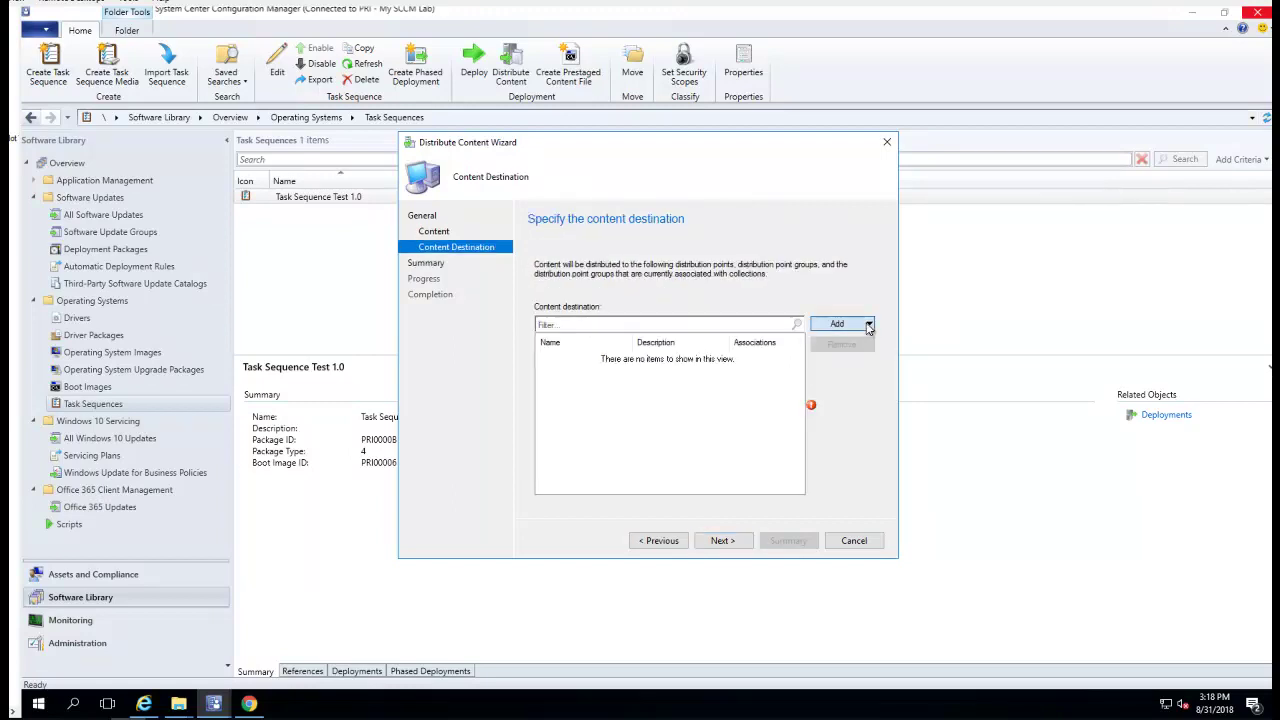